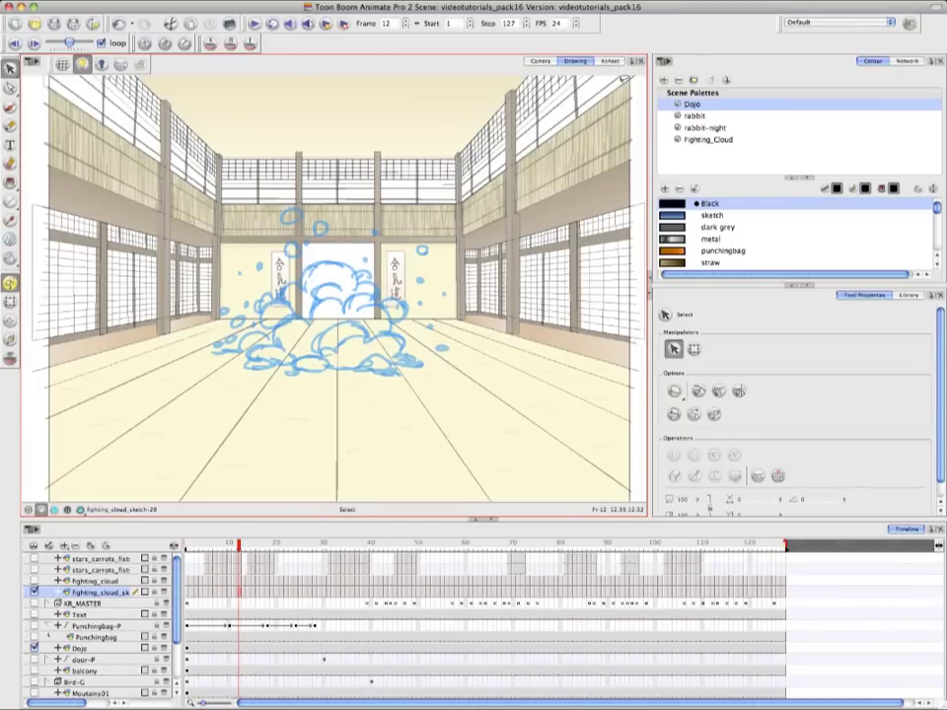
- Review the key and breakdown marks of fighting_cloud_sketch in the Xsheet, and flip through its drawings forward and backward in the Drawing view
click(611, 62)
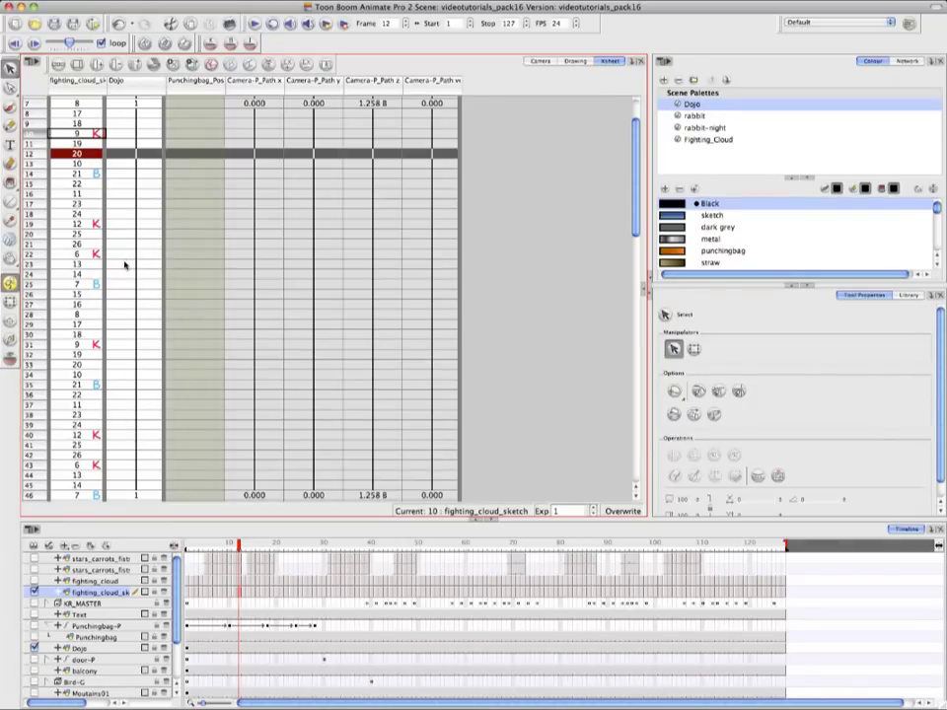
click(576, 61)
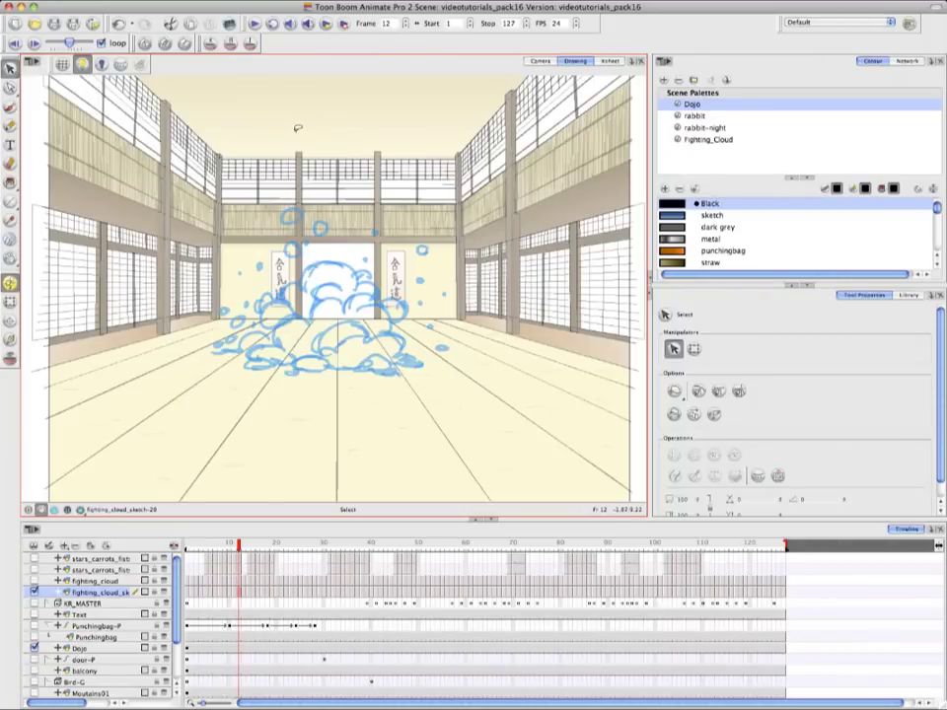
click(33, 43)
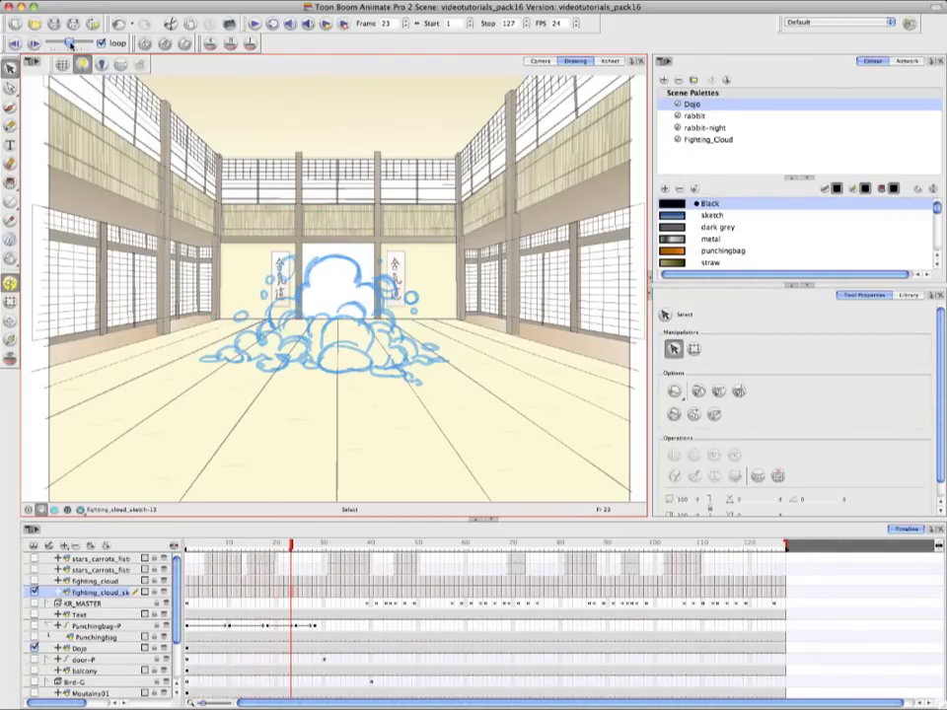
mouse_move(69, 43)
mouse_down()
mouse_move(77, 45)
mouse_move(51, 44)
mouse_up()
click(14, 44)
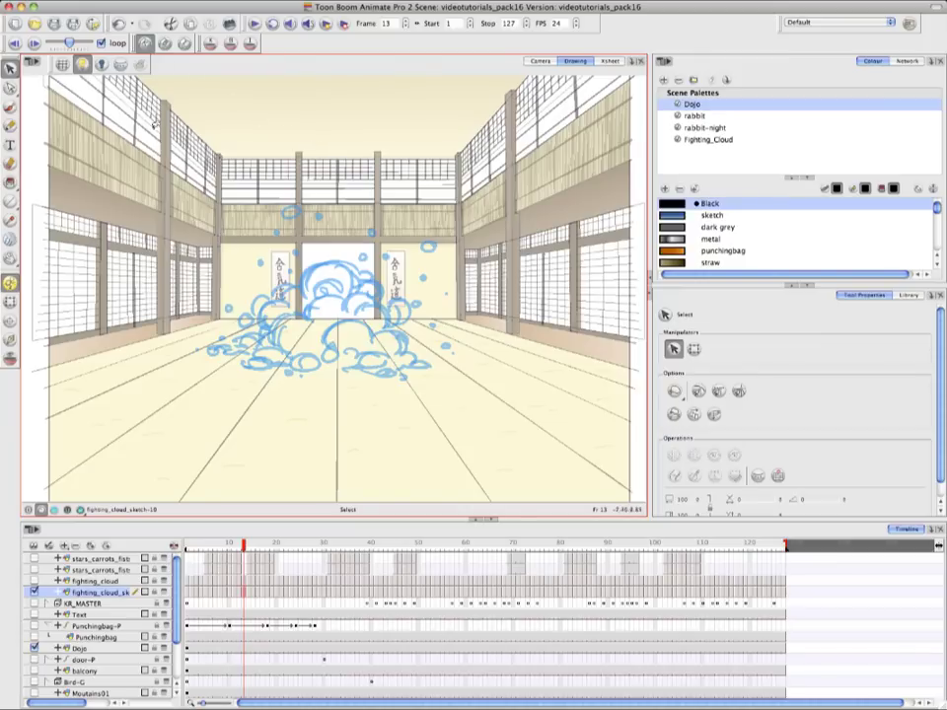
- Flip forward and backward through only the key drawings of the fighting_cloud_sketch layer, adjusting the flipping speed
click(34, 43)
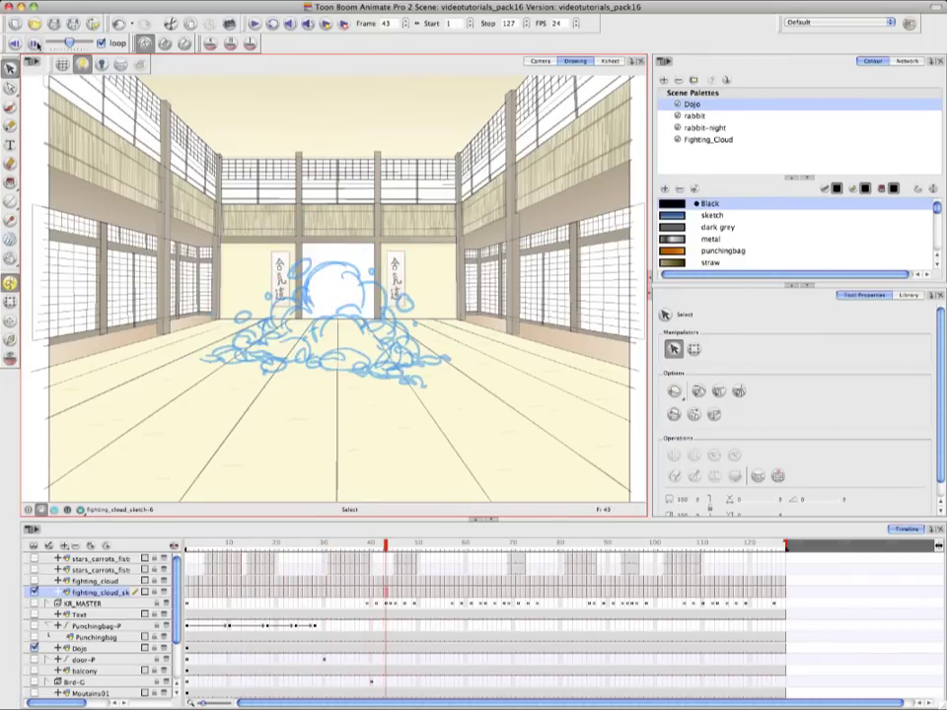
click(17, 44)
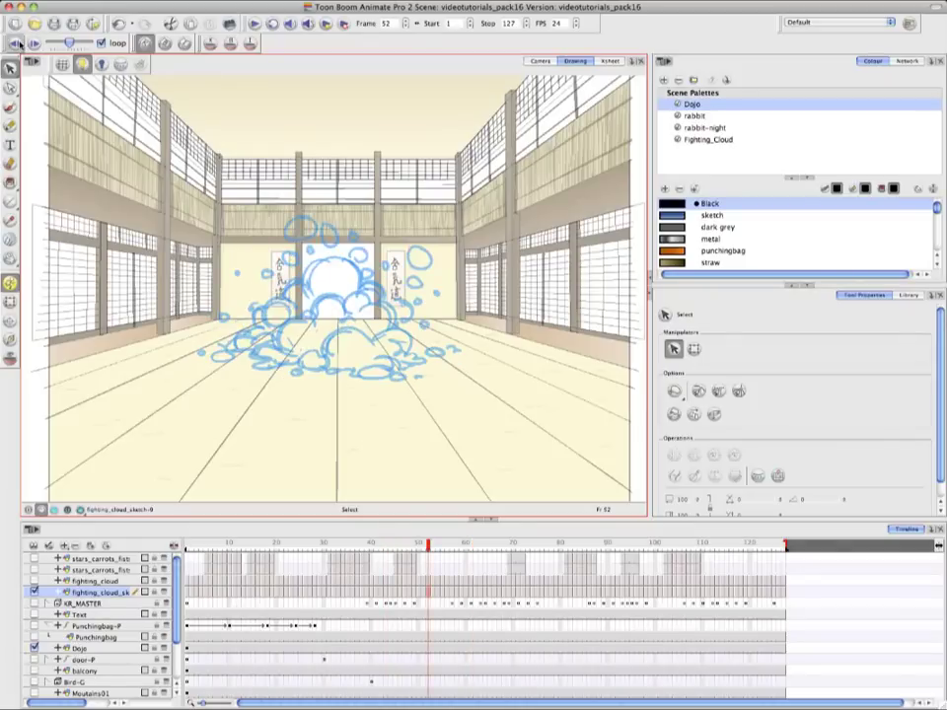
click(18, 44)
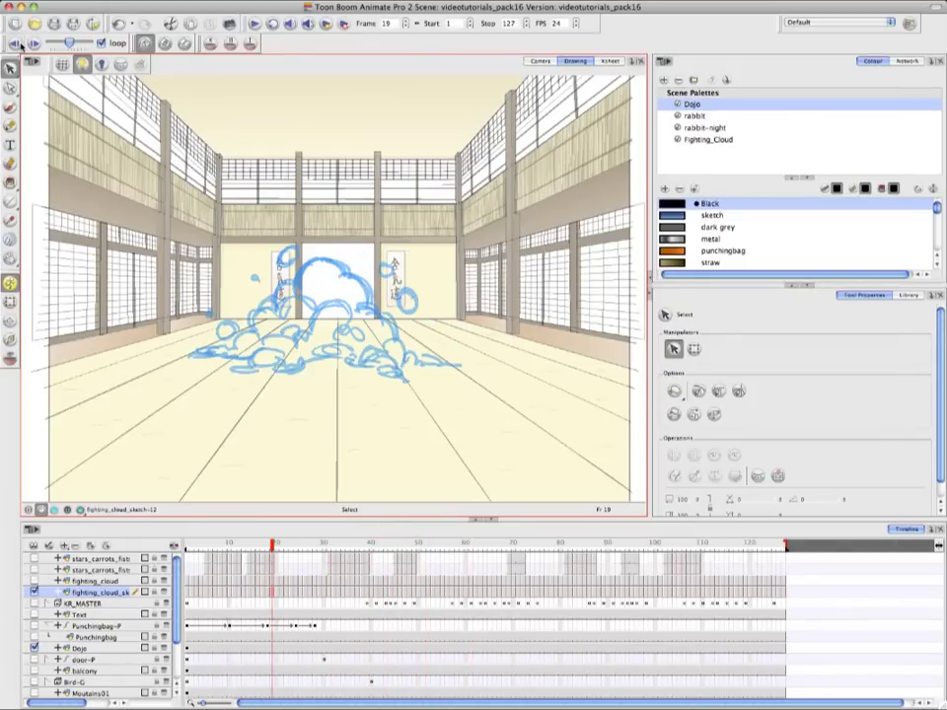
mouse_move(70, 44)
mouse_down()
mouse_move(86, 45)
mouse_move(55, 45)
mouse_move(67, 46)
mouse_up()
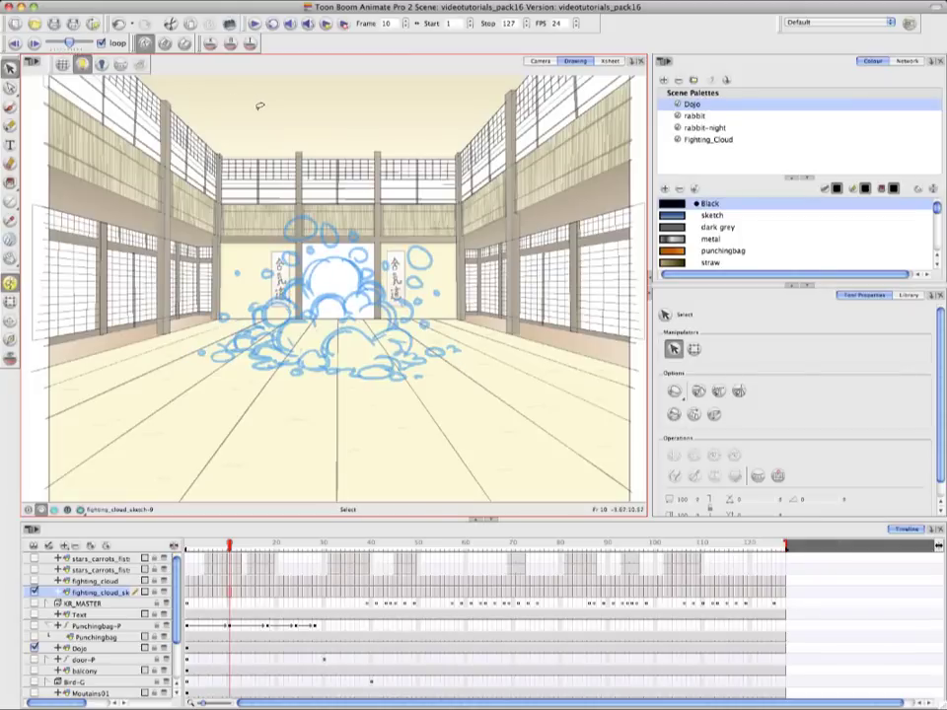
- Switch the flipping filter from key to breakdown drawings and flip through them in both directions, adjusting the speed
click(150, 43)
click(162, 45)
click(34, 43)
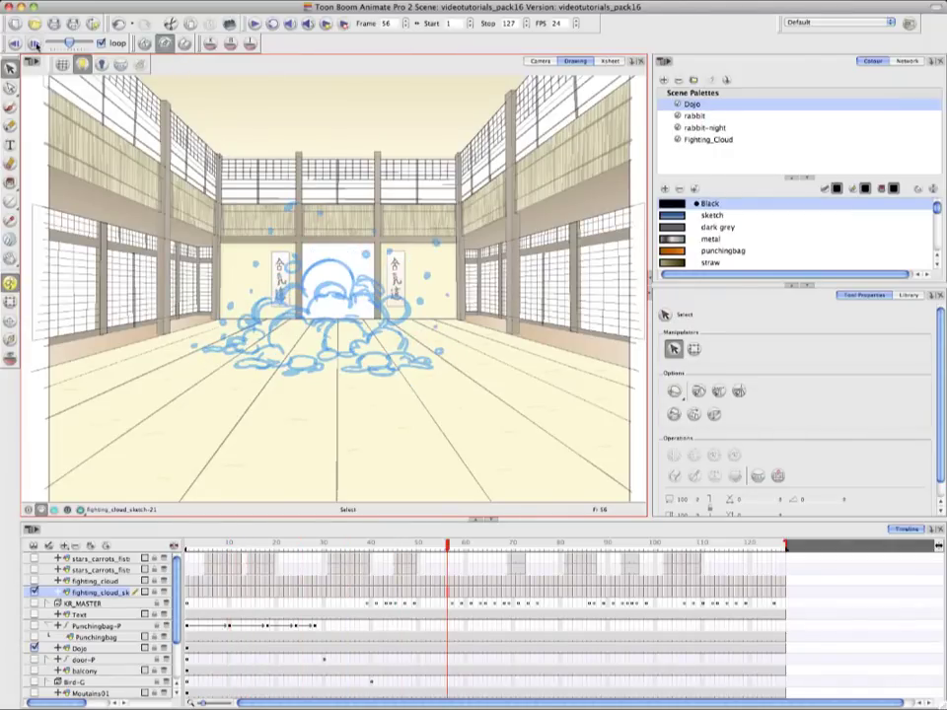
click(18, 45)
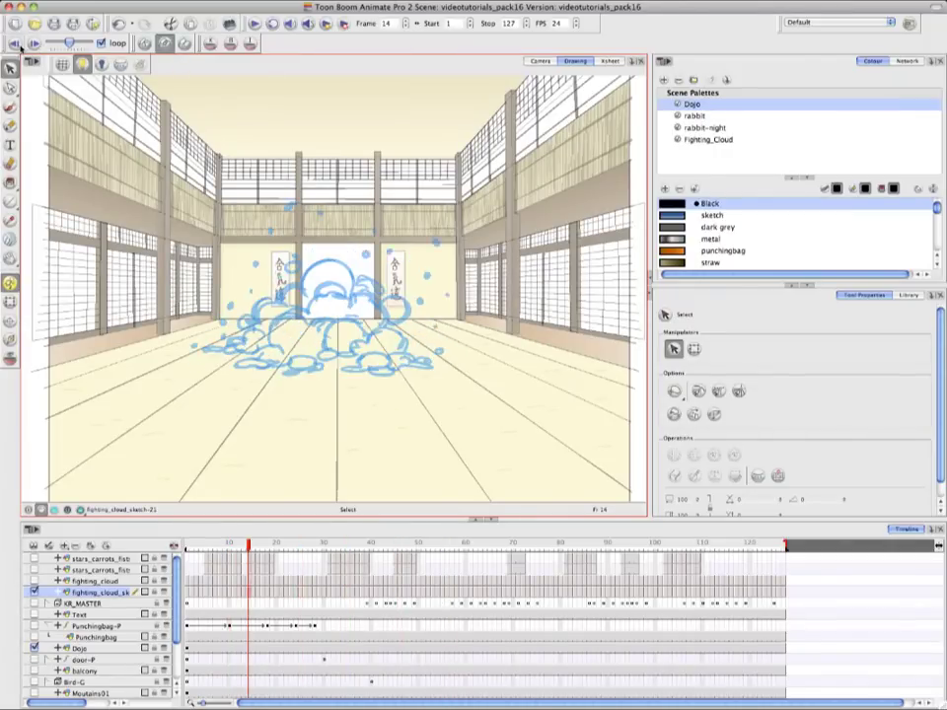
mouse_move(70, 44)
mouse_down()
mouse_move(84, 45)
mouse_move(67, 45)
mouse_up()
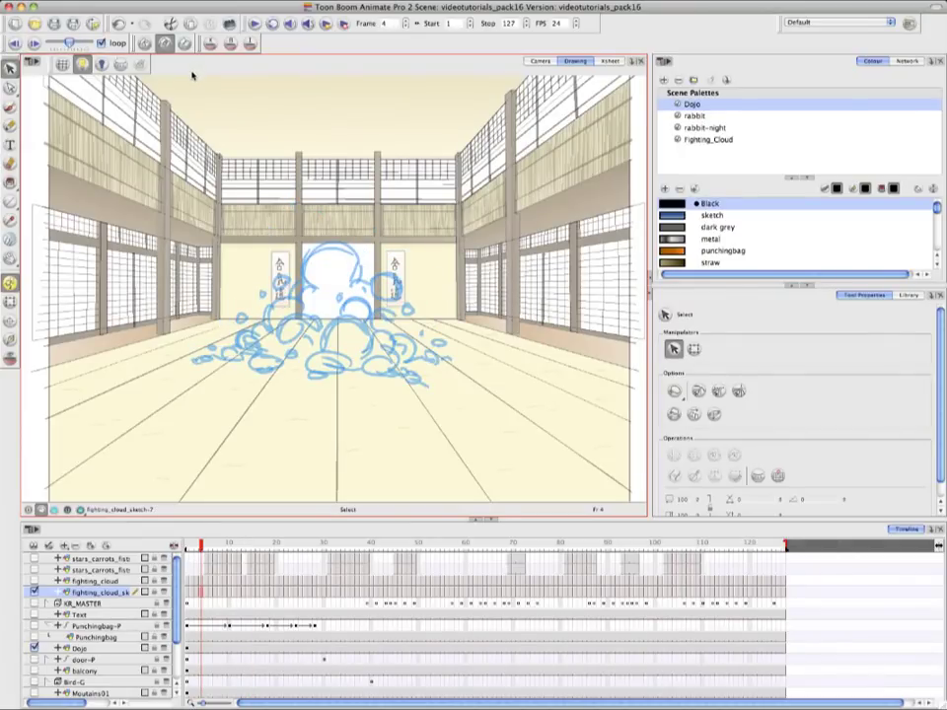
- Add key drawings to the breakdown filter and flip through both kinds forward and backward, adjusting the speed
click(145, 43)
click(34, 44)
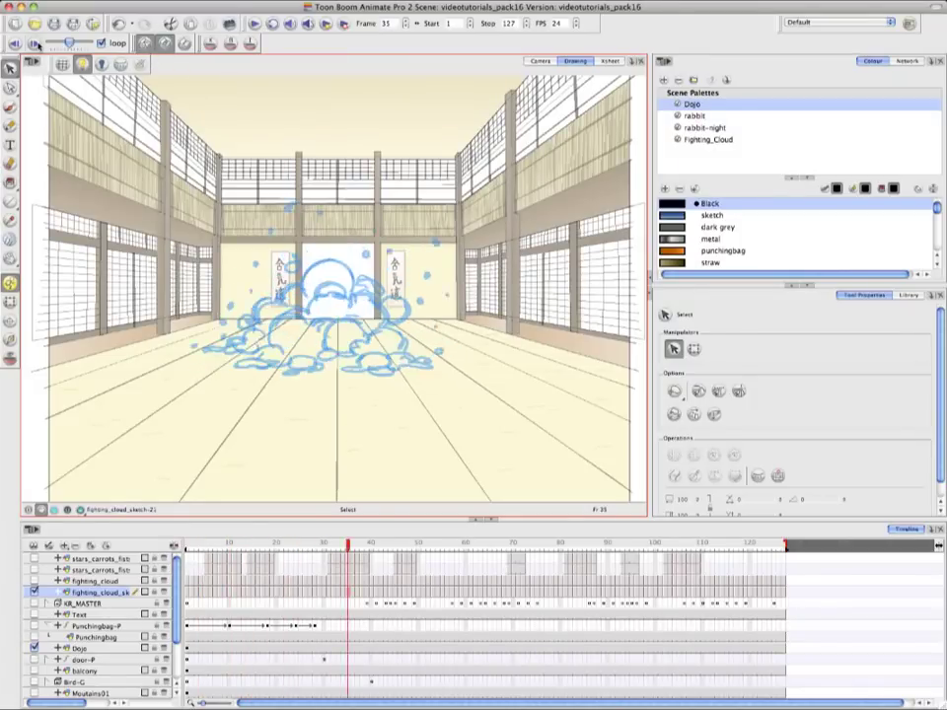
click(34, 45)
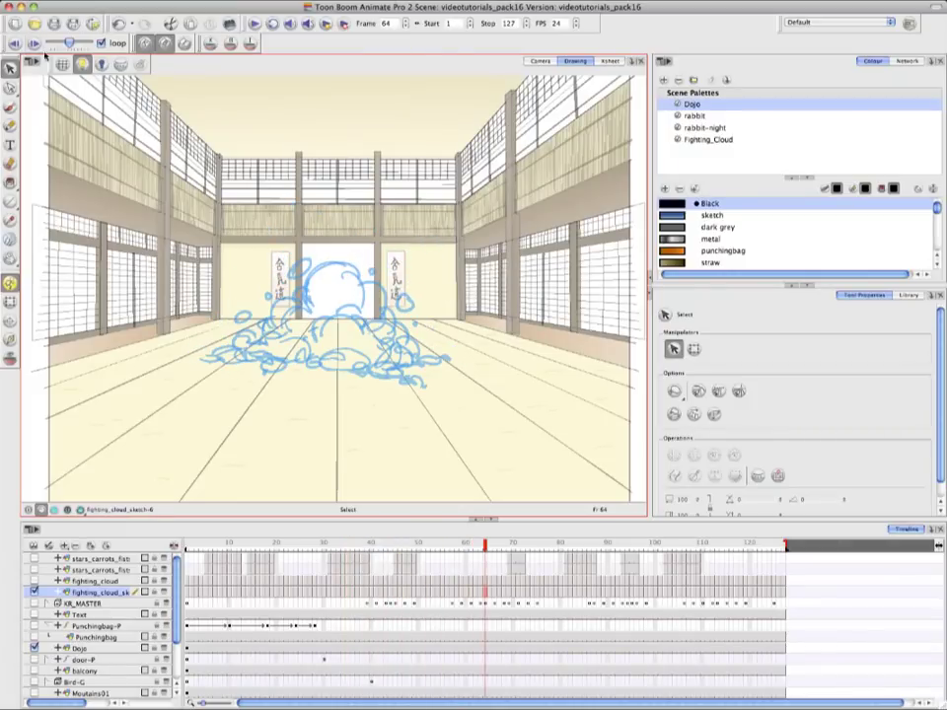
click(15, 43)
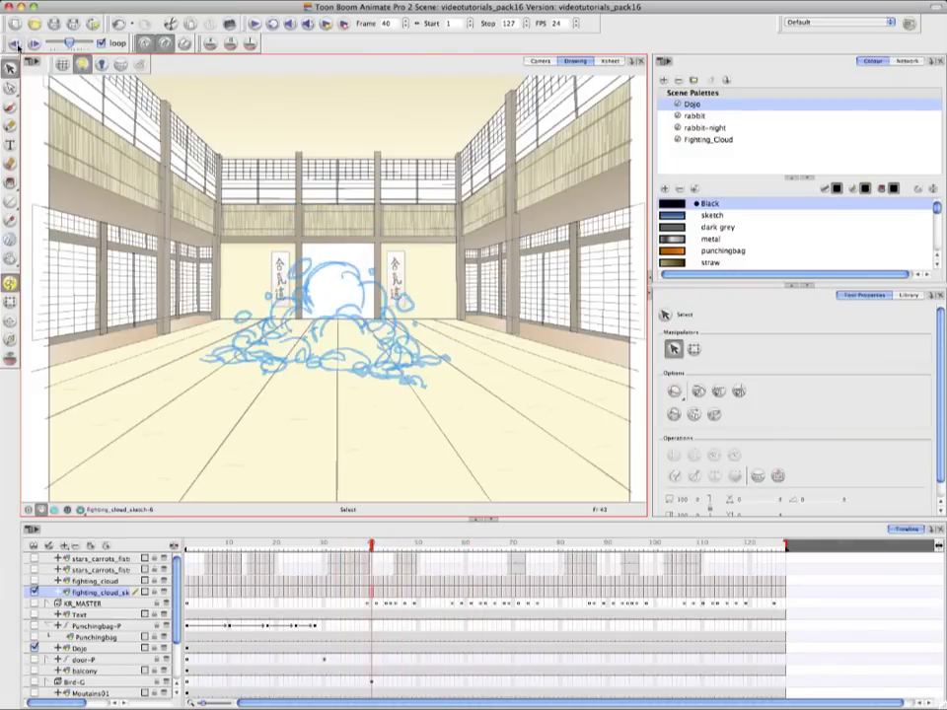
mouse_move(71, 43)
mouse_down()
mouse_move(81, 43)
mouse_move(64, 44)
mouse_up()
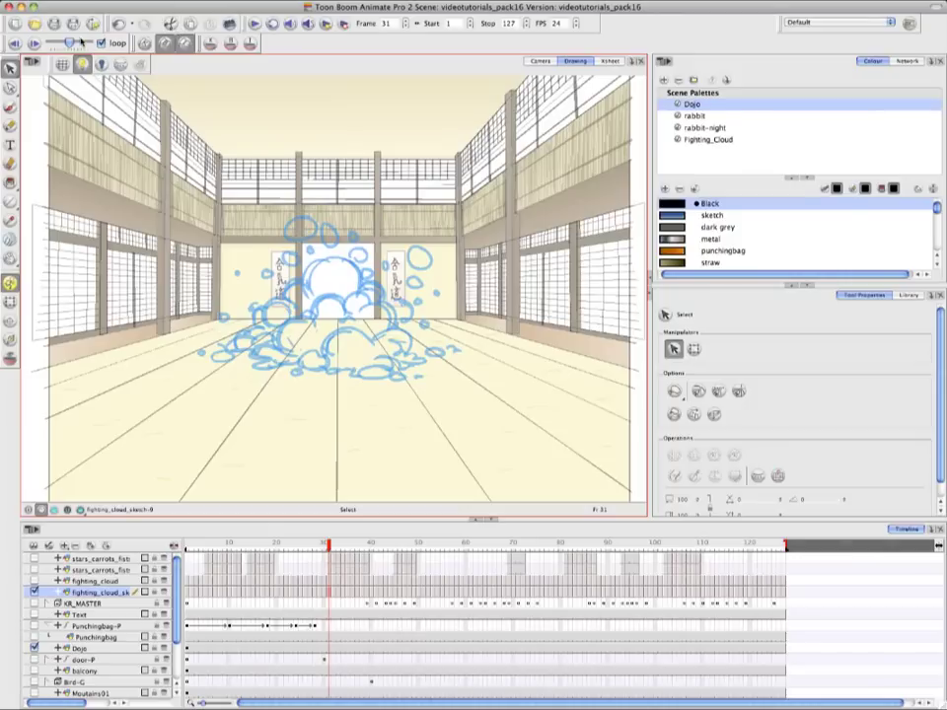
- Try the flipping filter with key and in-between drawings combined, and turn all flipping filters off
click(164, 43)
click(145, 43)
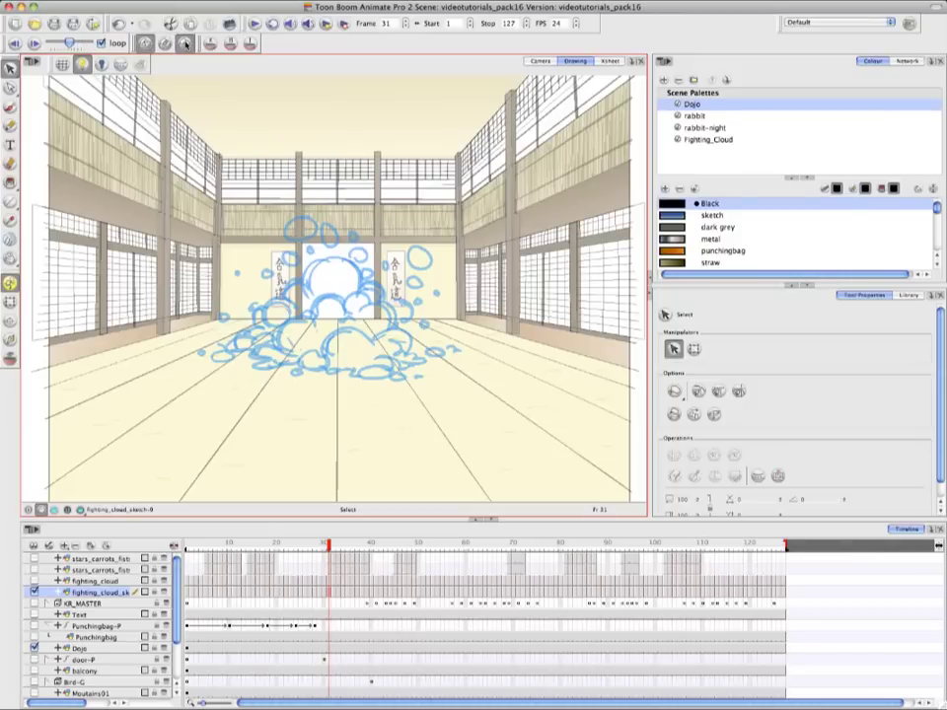
click(184, 43)
click(149, 42)
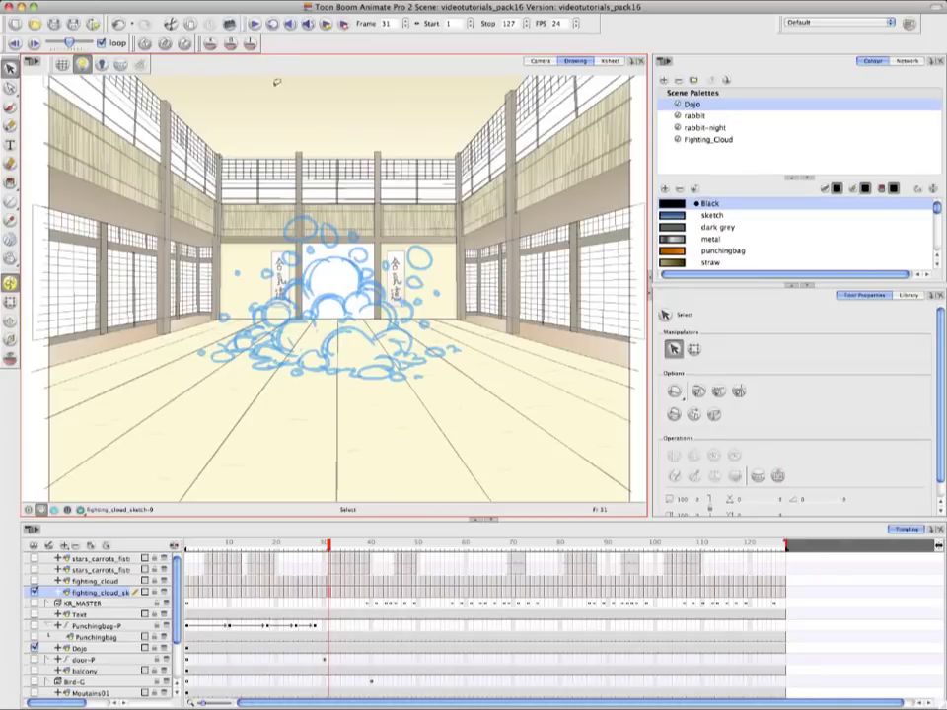
- Turn on onion skin and add all the onion skin next and previous drawing commands to the Drawing View toolbar
click(10, 359)
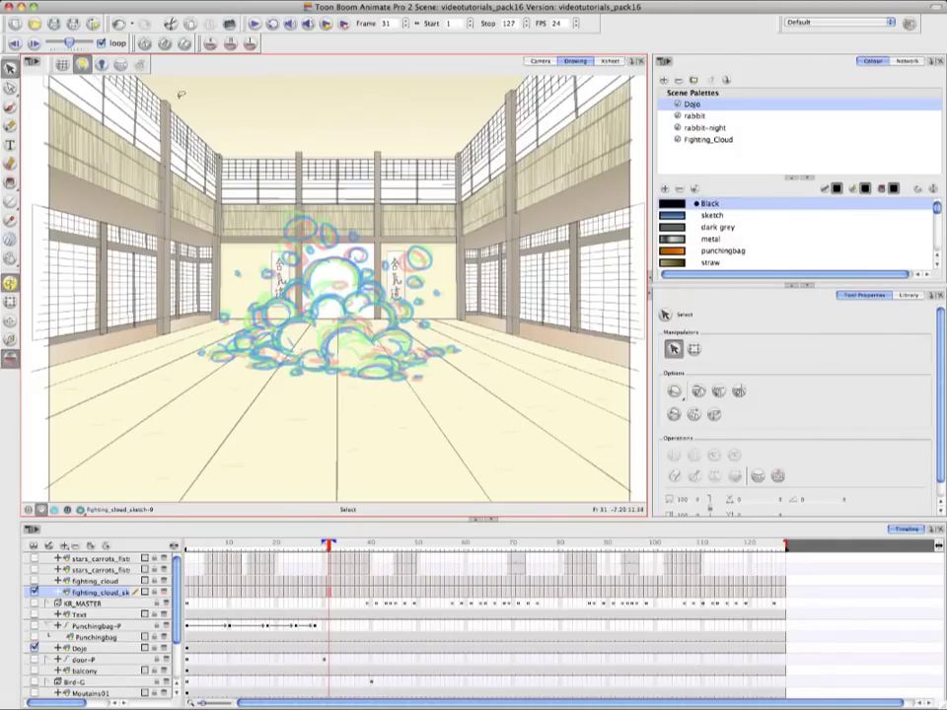
right_click(44, 57)
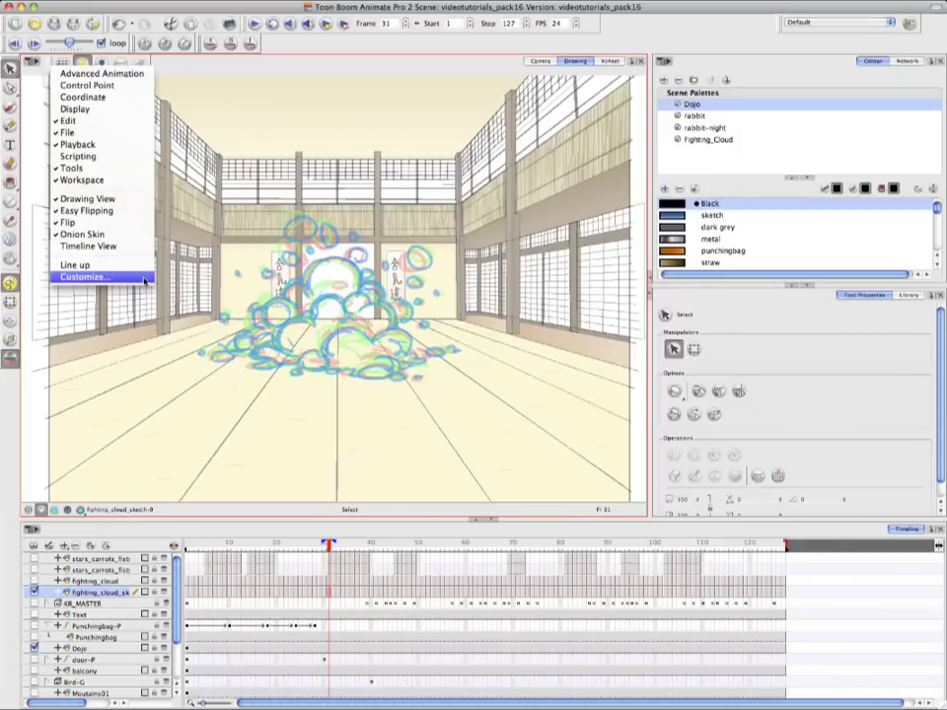
click(84, 277)
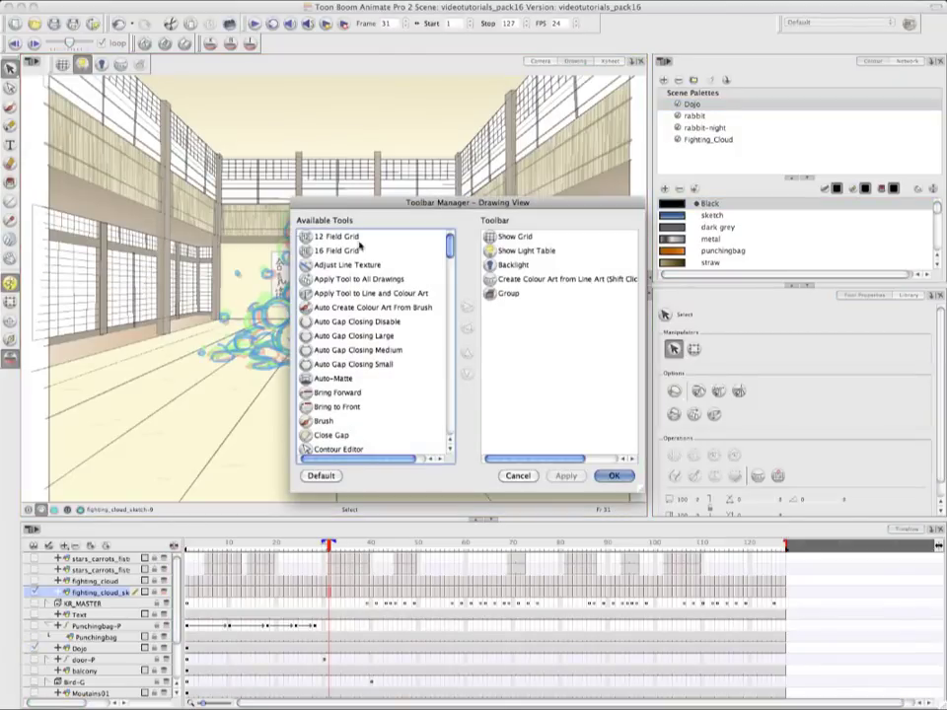
mouse_move(451, 246)
mouse_down()
mouse_move(457, 283)
mouse_move(429, 292)
mouse_up()
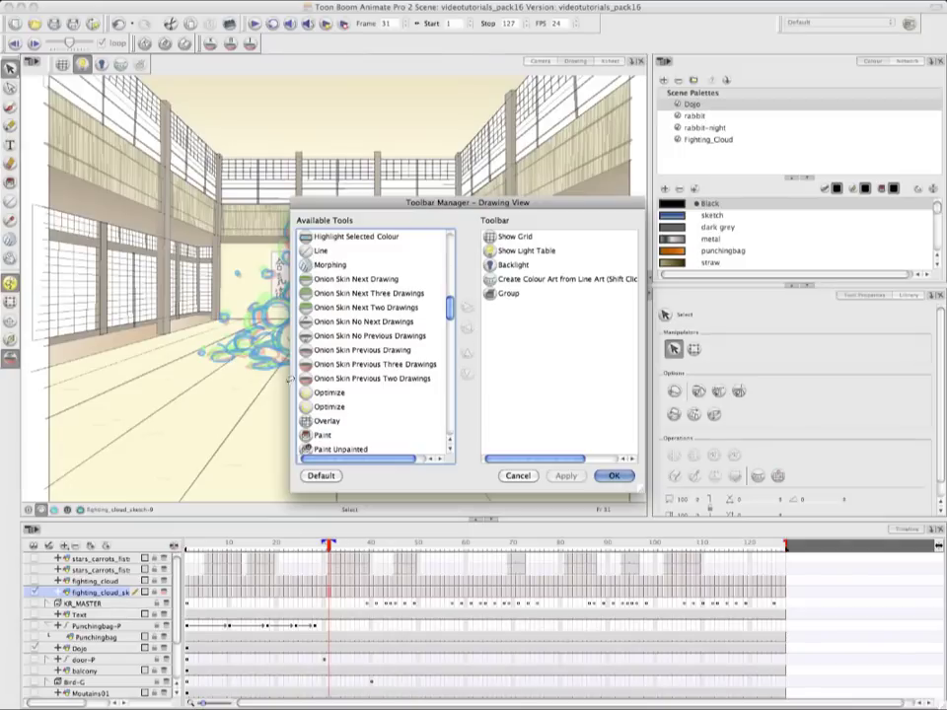
click(399, 279)
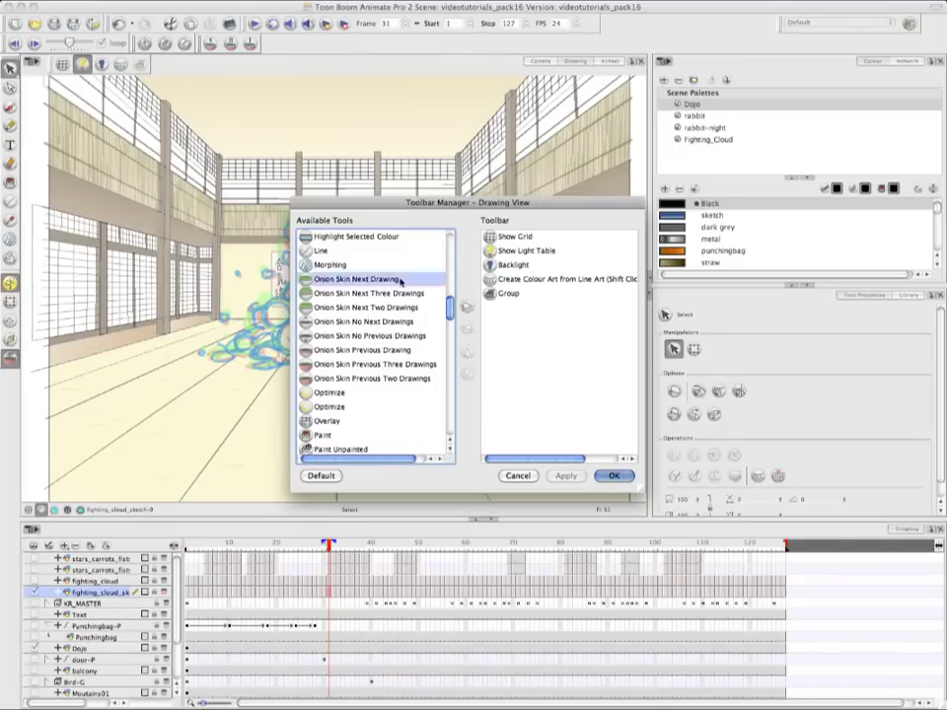
shift+click(372, 378)
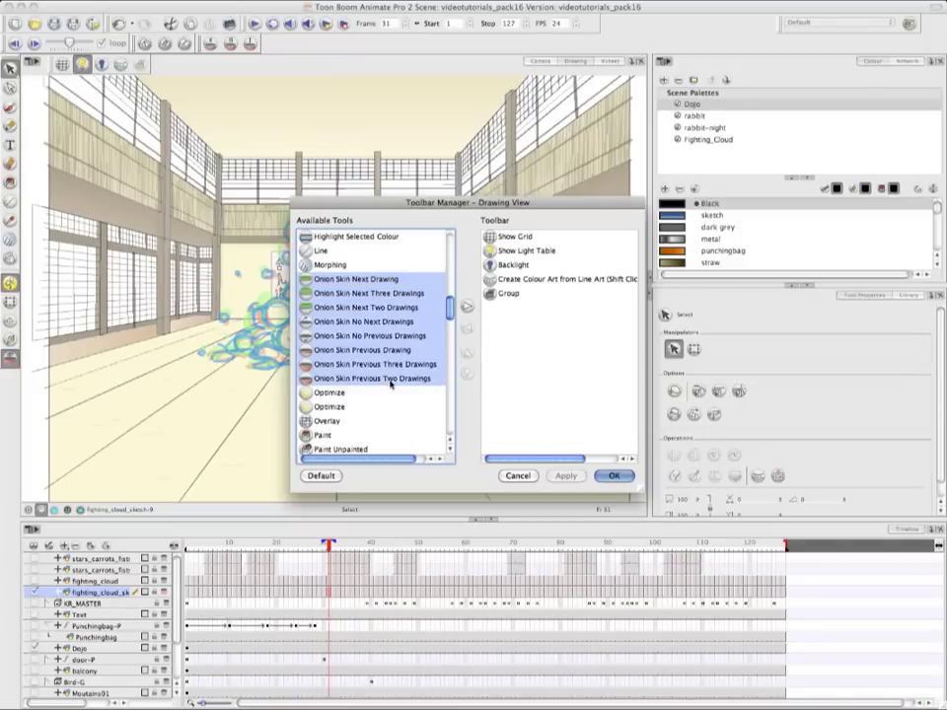
click(468, 306)
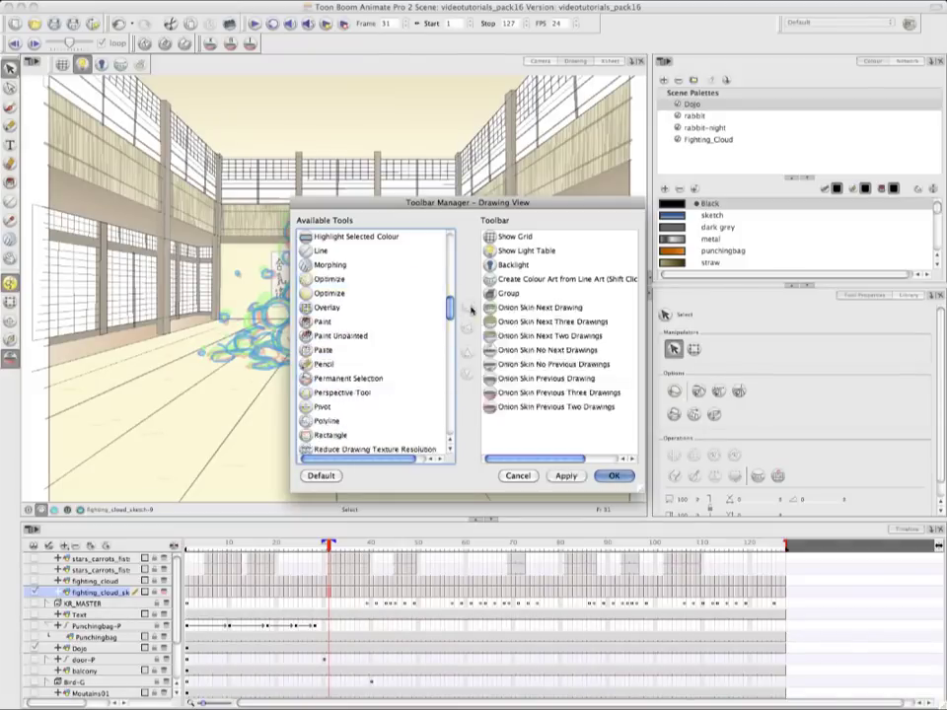
click(614, 476)
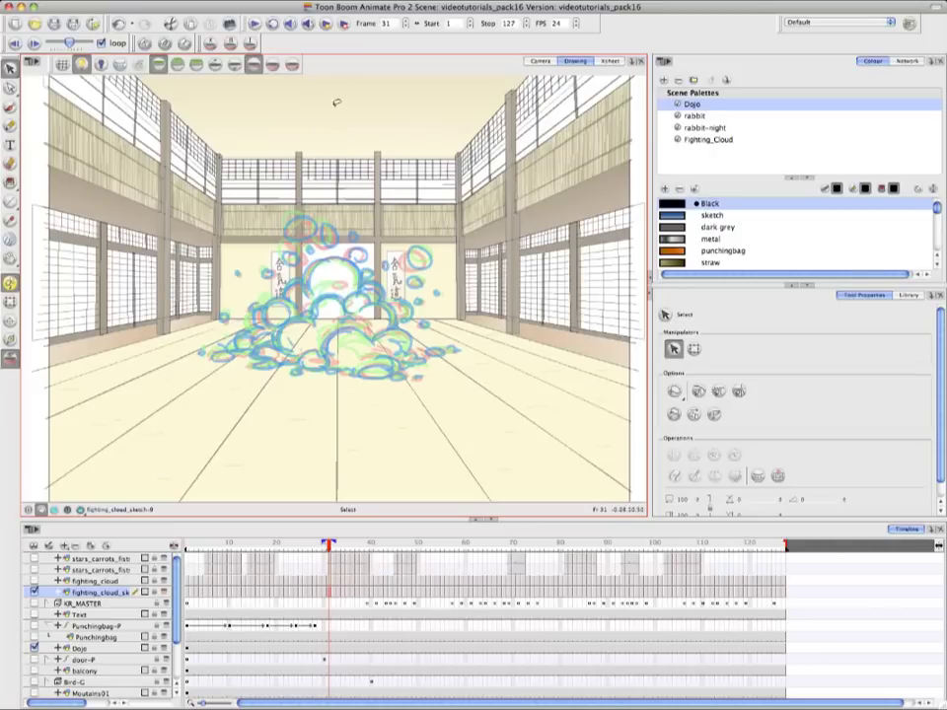
- Limit the onion skin to key drawings and compare different ranges, ending with no previous and no next drawings
click(214, 44)
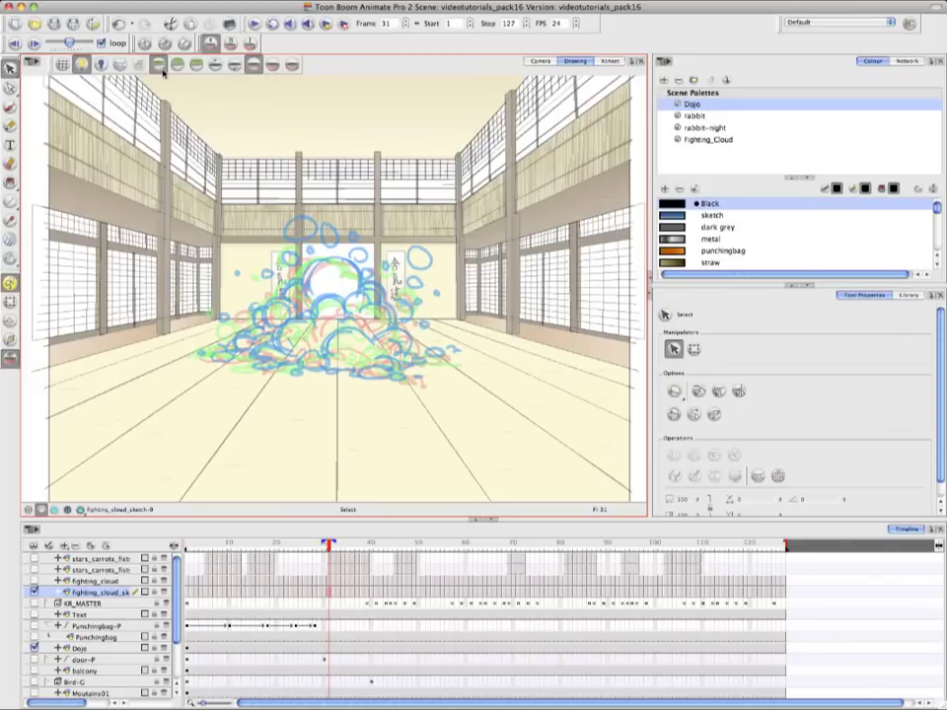
click(273, 66)
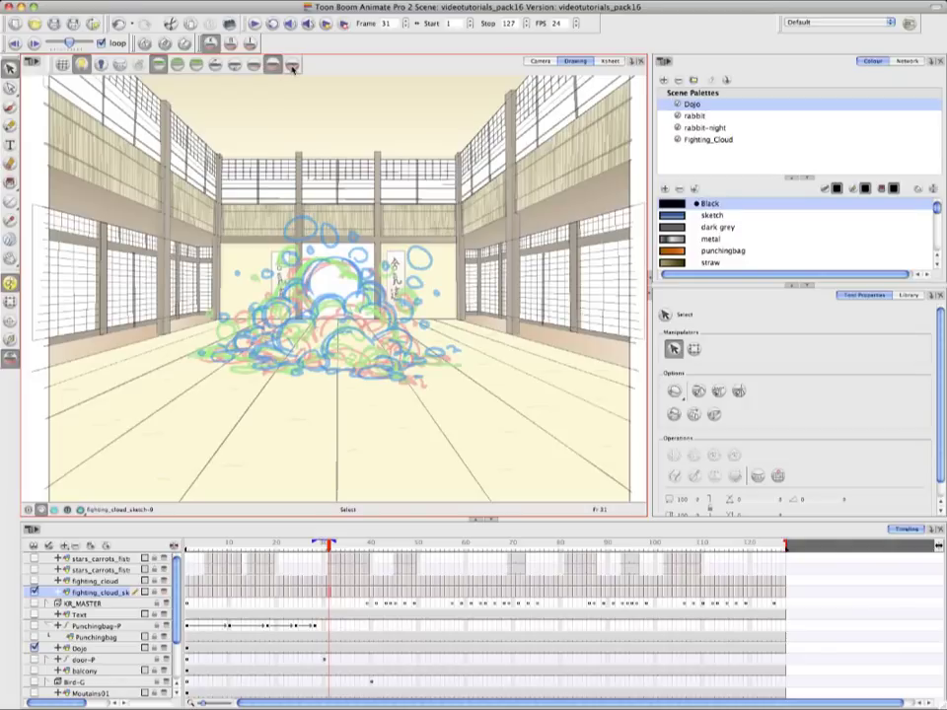
click(235, 65)
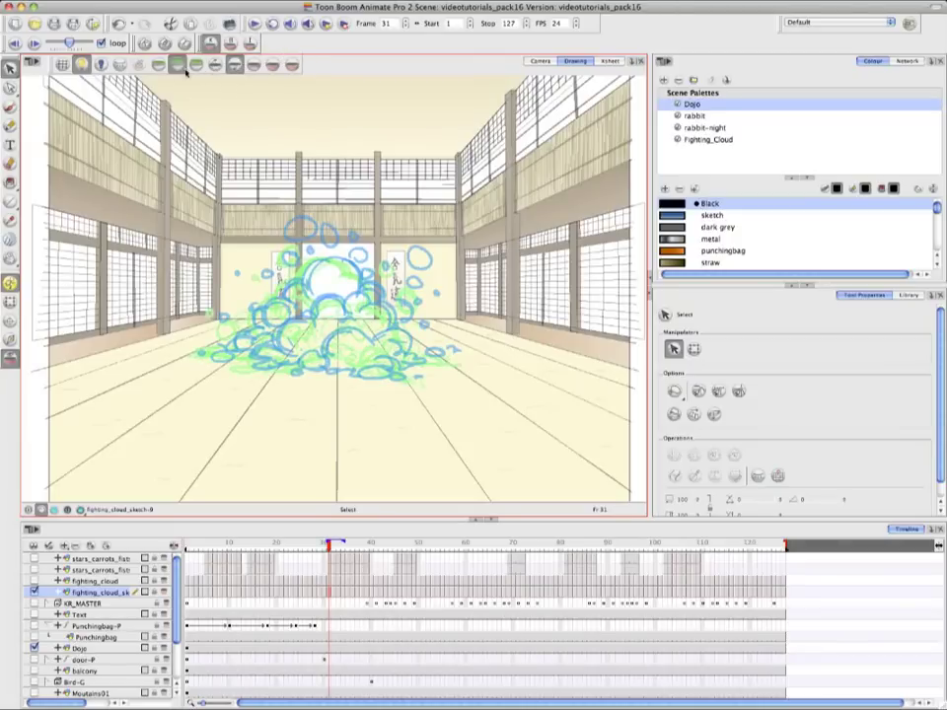
click(198, 64)
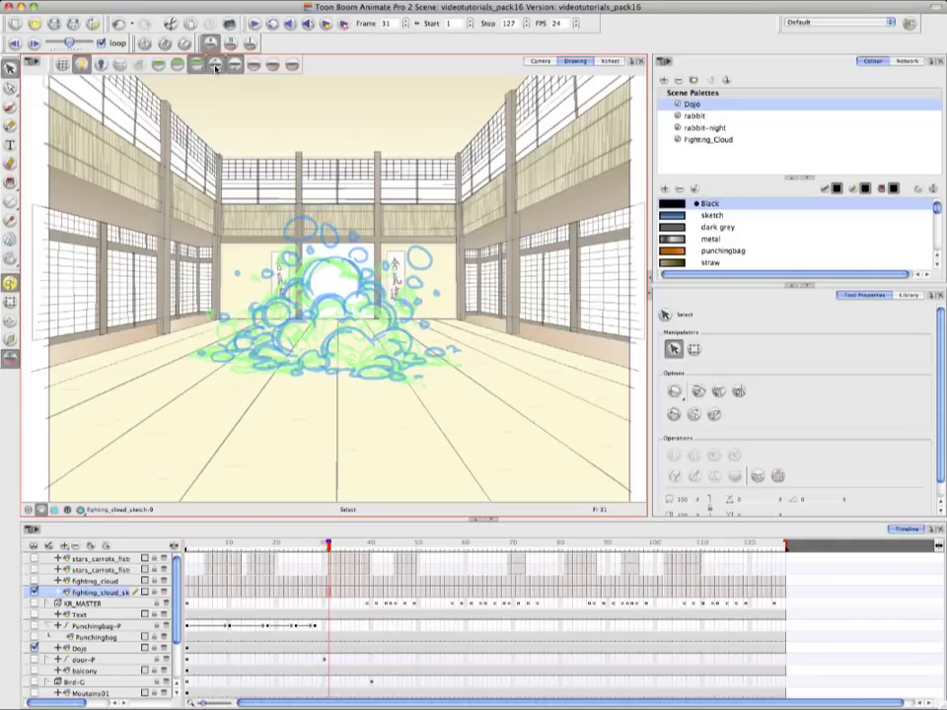
click(215, 65)
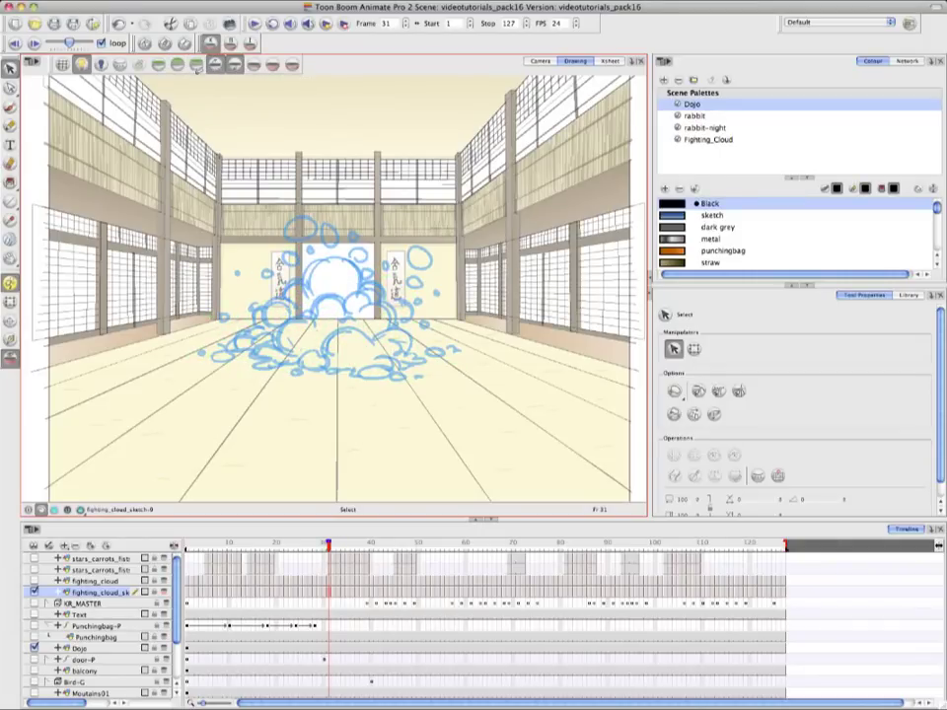
- Include breakdown drawings in the onion skin and show the next two and previous three drawings
click(230, 44)
click(197, 65)
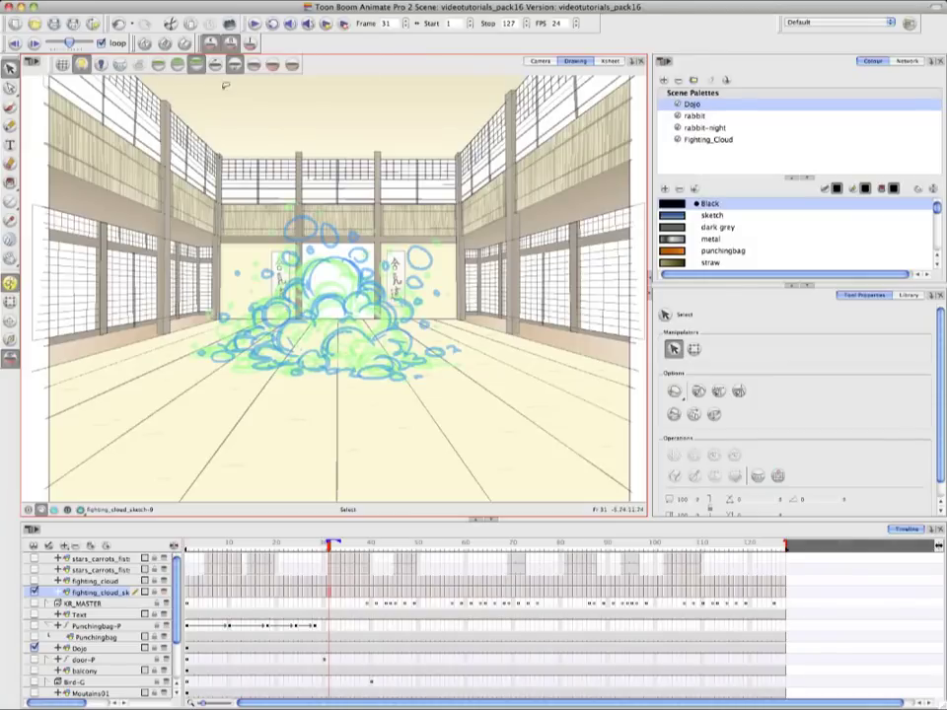
click(274, 67)
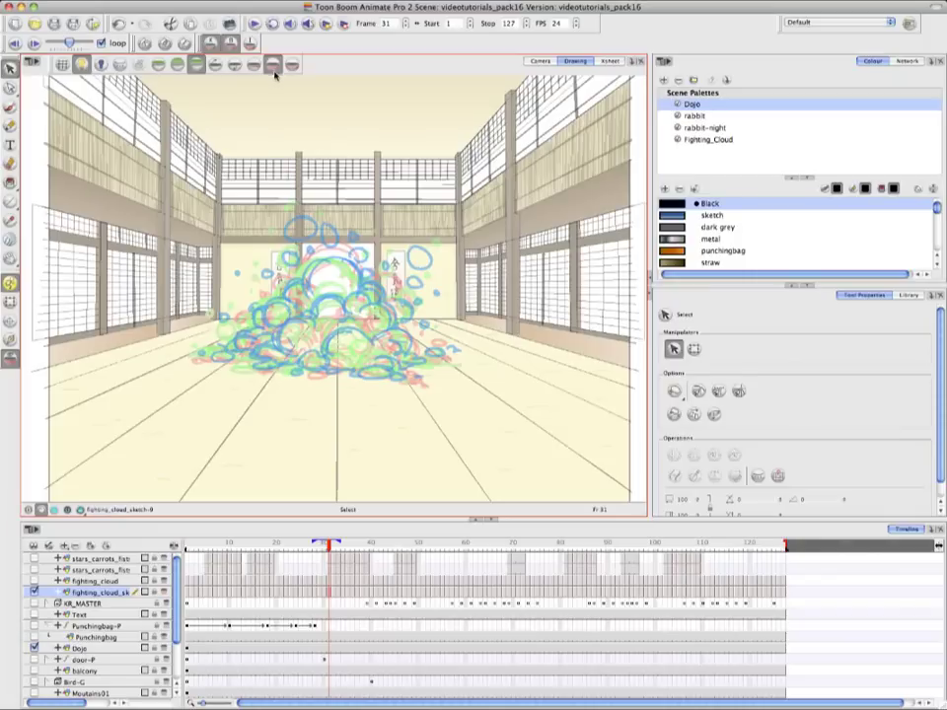
- Show key and in-between drawings in the onion skin, and replace the key drawings with breakdowns
click(231, 44)
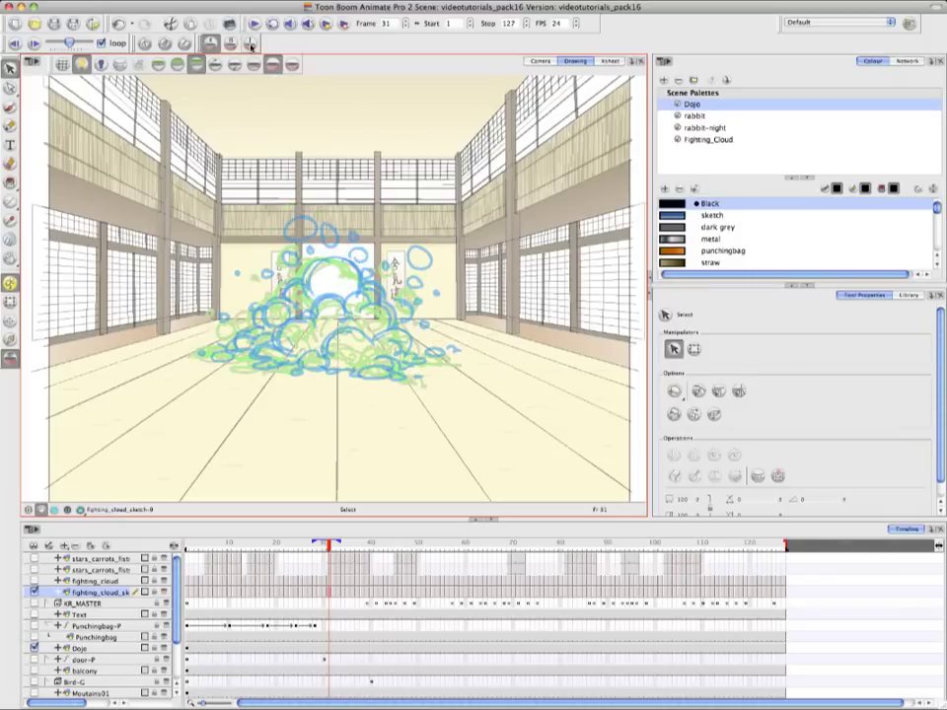
click(251, 44)
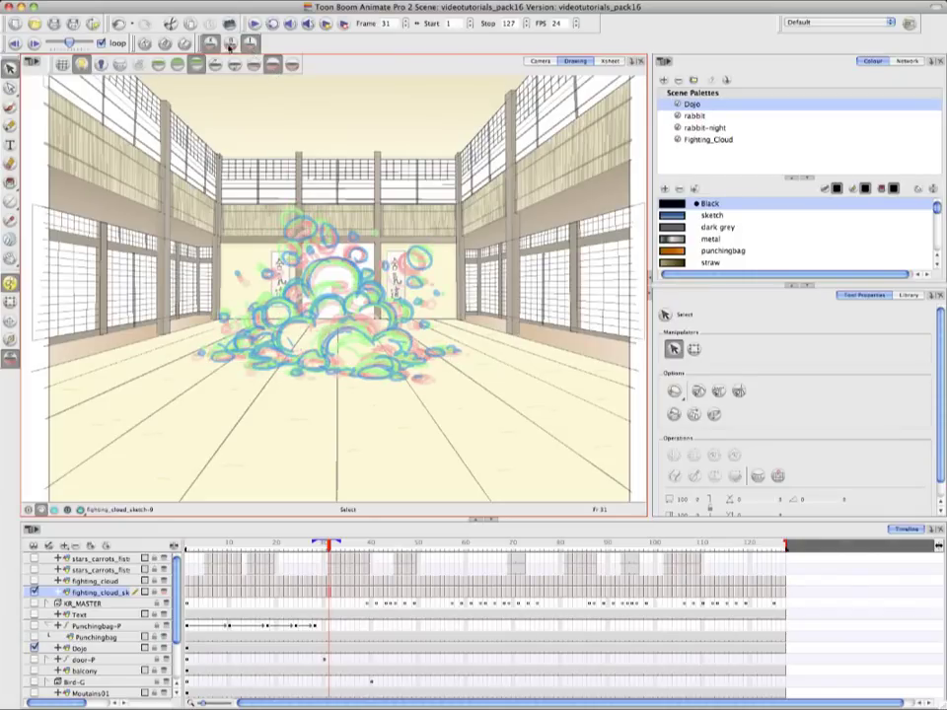
click(212, 46)
click(230, 44)
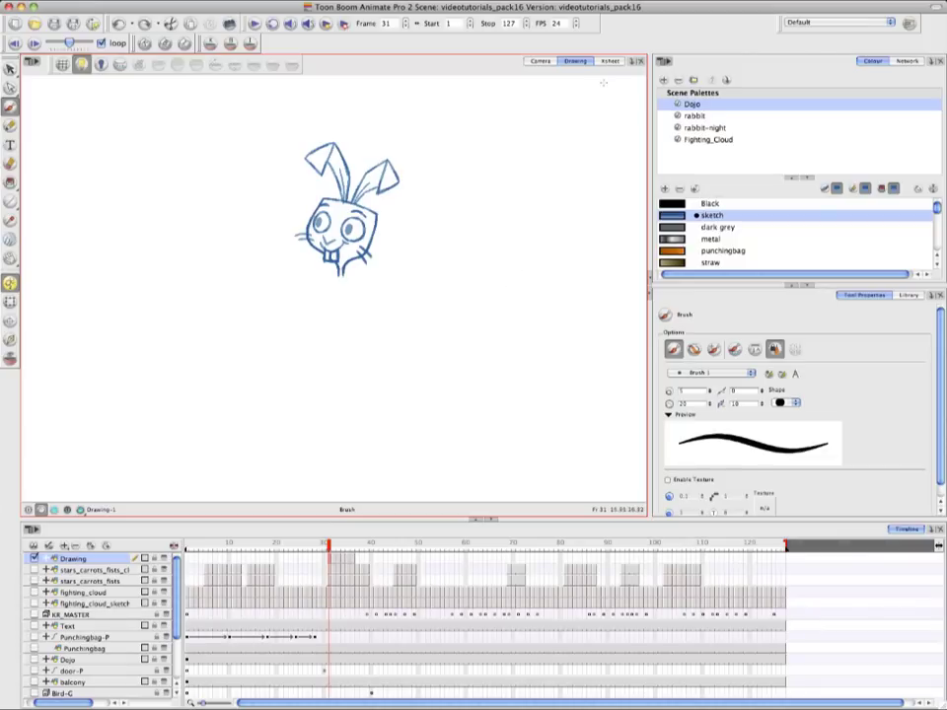
- Send drawings 1 to 6 of the Drawing column from the Xsheet to the Drawing view and display that view
click(609, 61)
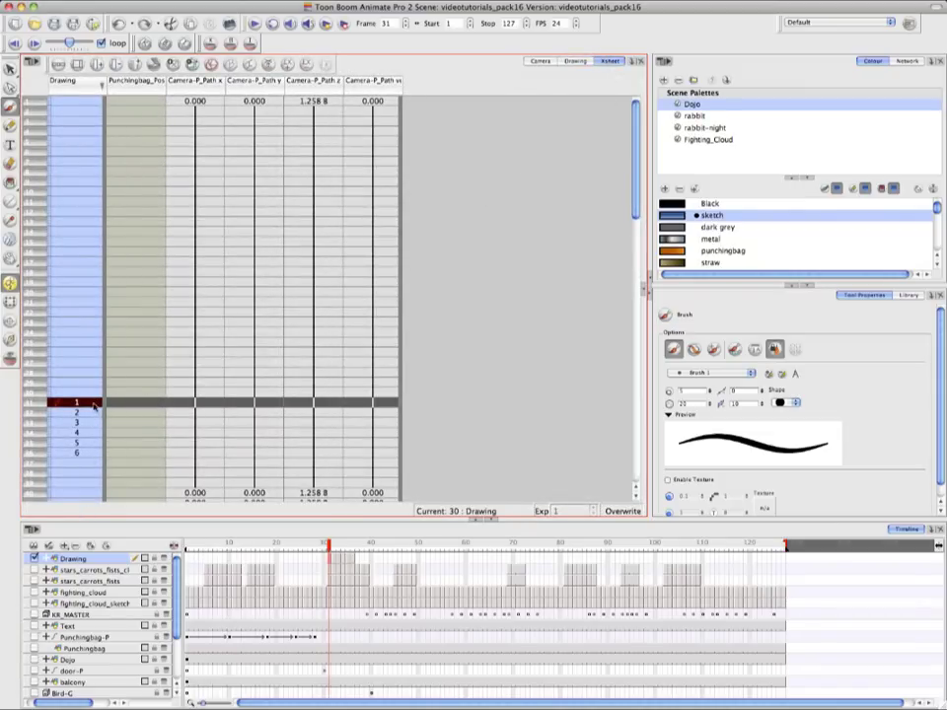
drag(94, 405, 90, 453)
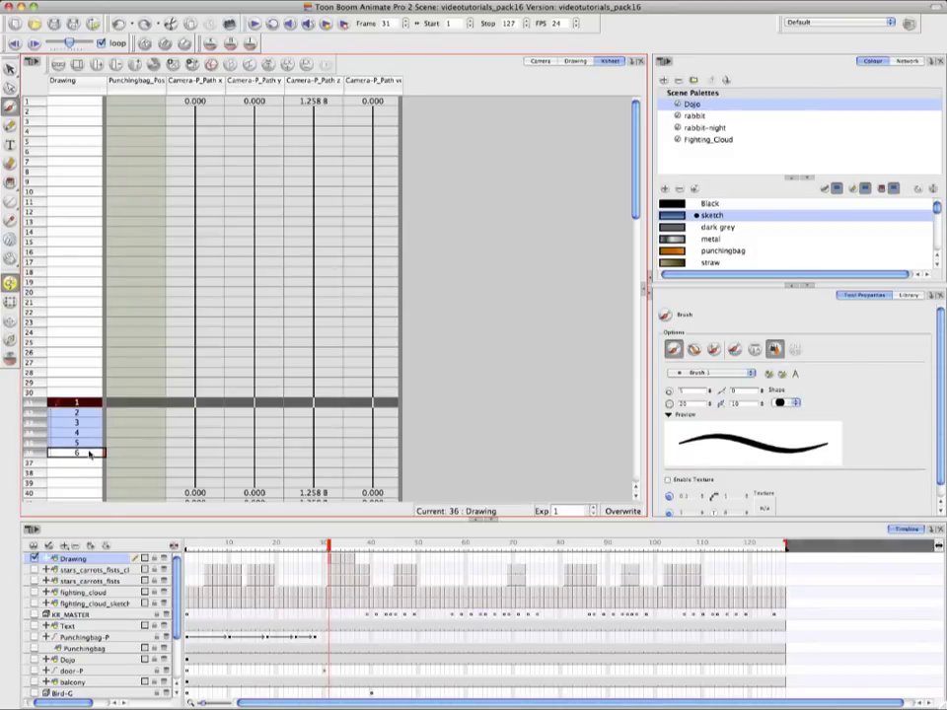
right_click(88, 453)
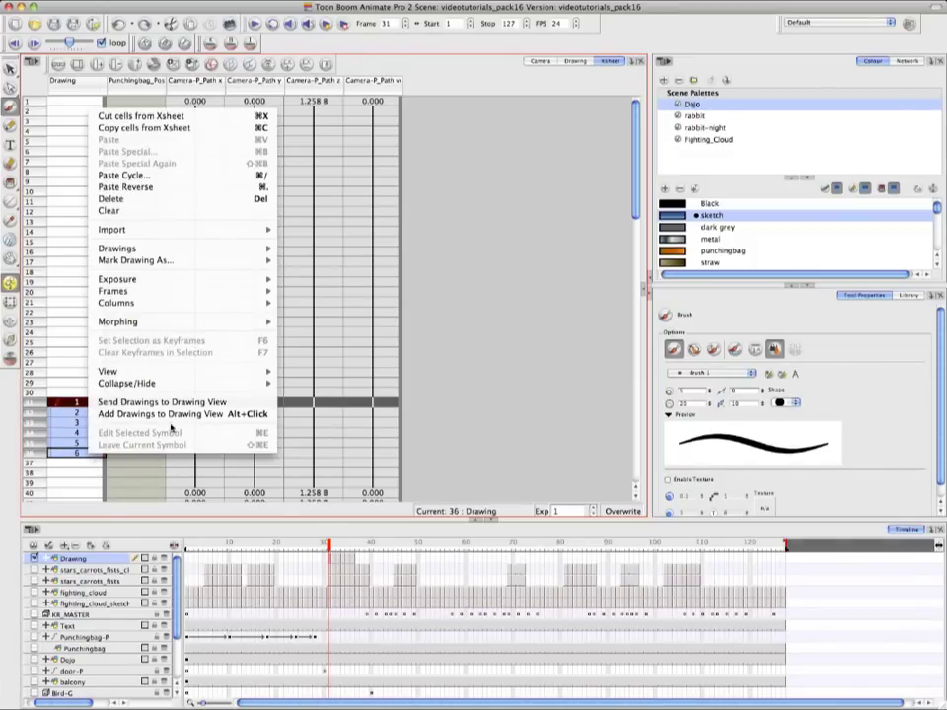
click(265, 406)
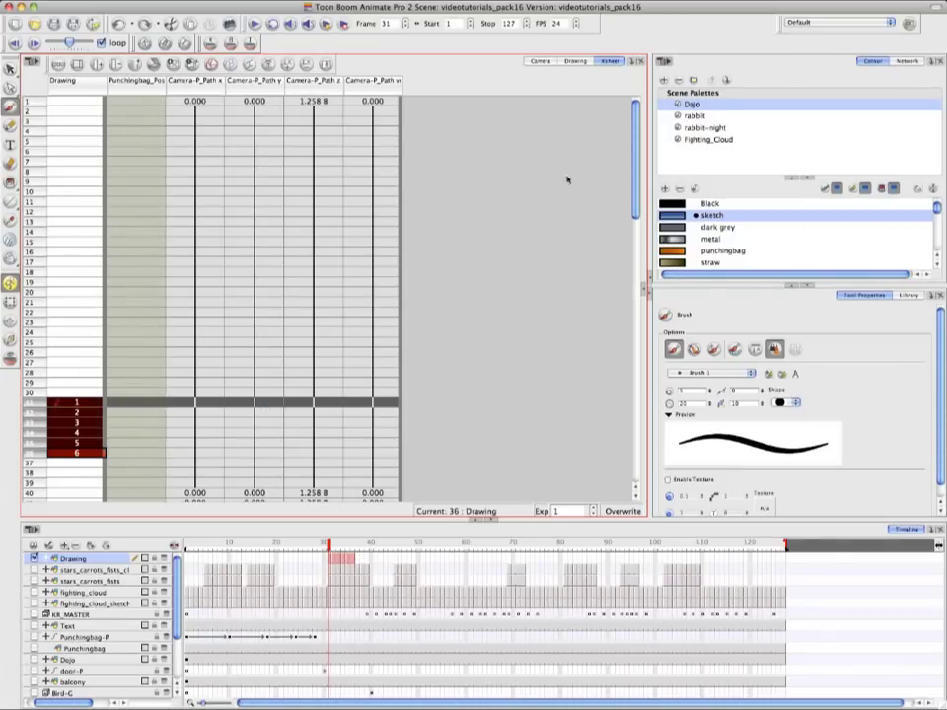
click(579, 62)
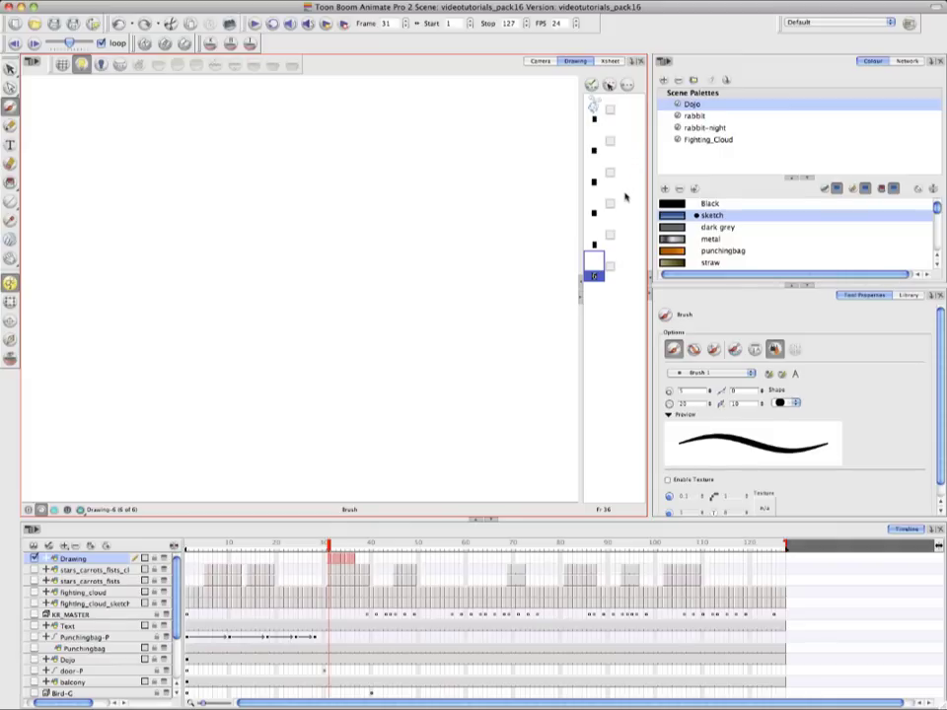
- Enable Shift and Trace mode, select drawing 1, tick its checkbox and activate the Shift & Trace tool
click(592, 85)
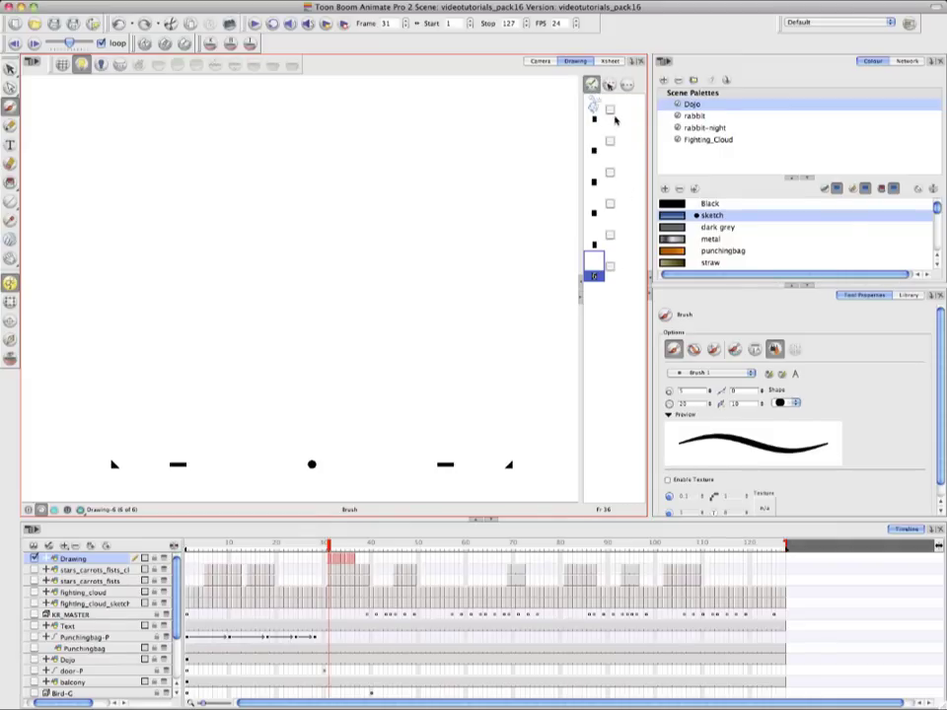
click(596, 109)
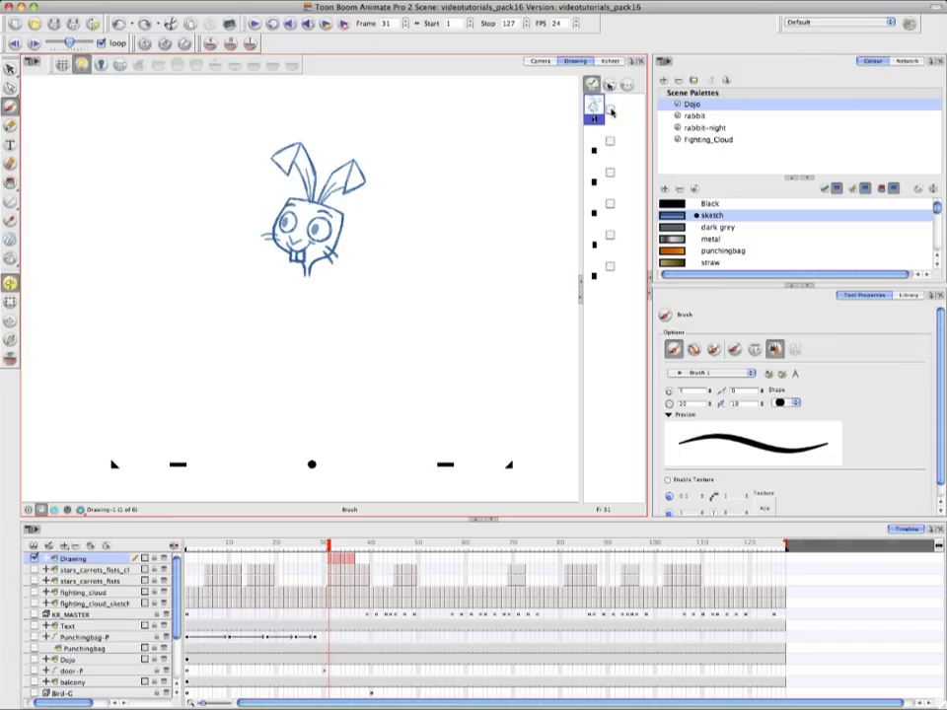
click(609, 109)
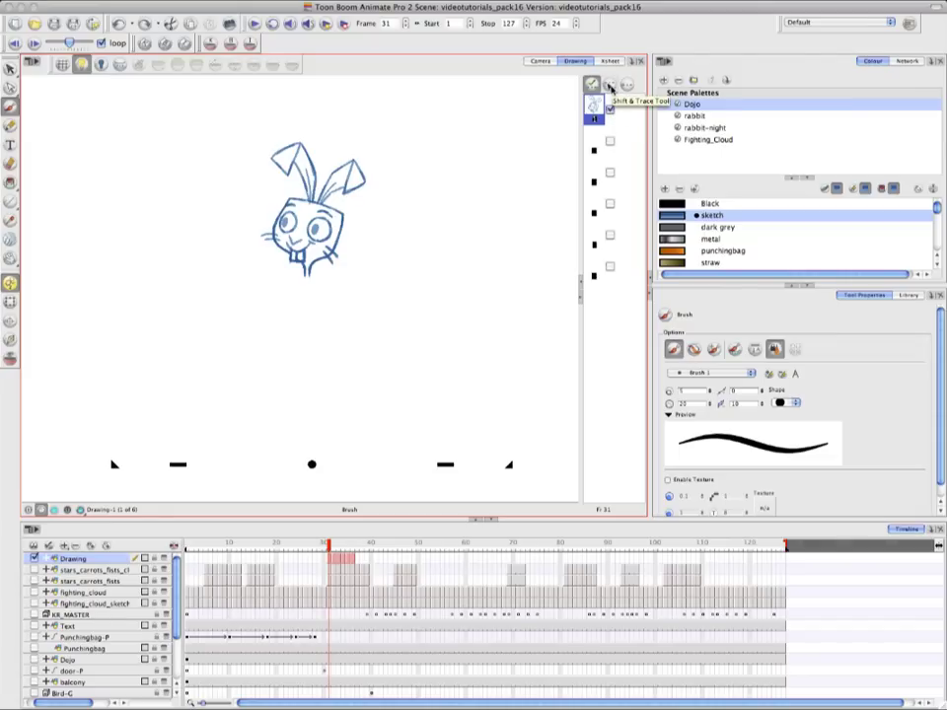
click(609, 87)
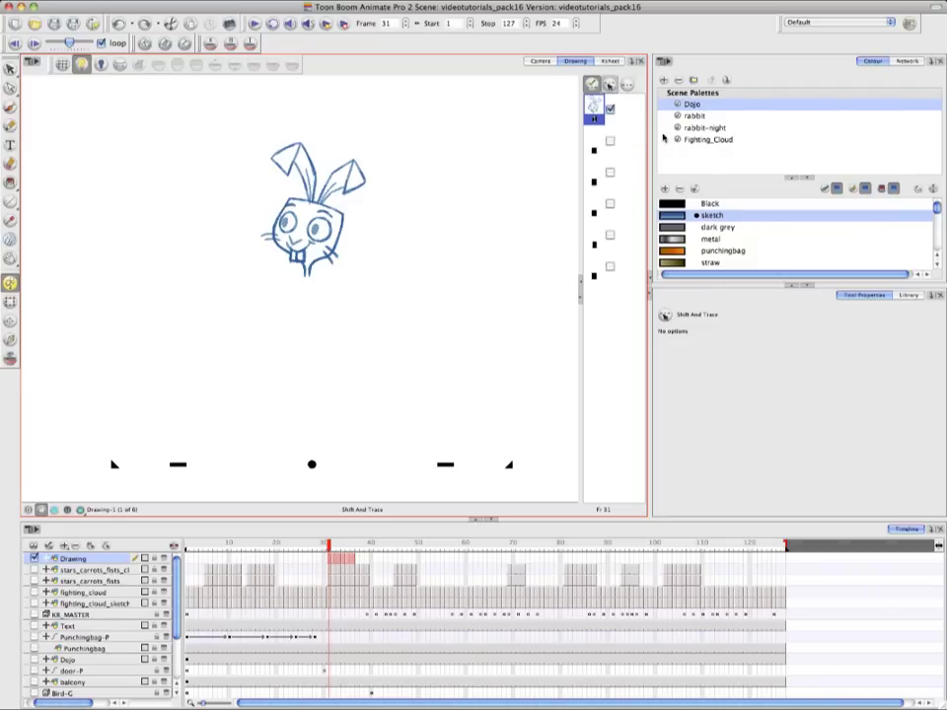
- Shift the rabbit of drawing 1 slightly up and to the left, with the onion skin turned on
mouse_move(326, 221)
mouse_down()
mouse_move(334, 235)
mouse_move(314, 203)
mouse_move(338, 250)
mouse_move(313, 211)
mouse_up()
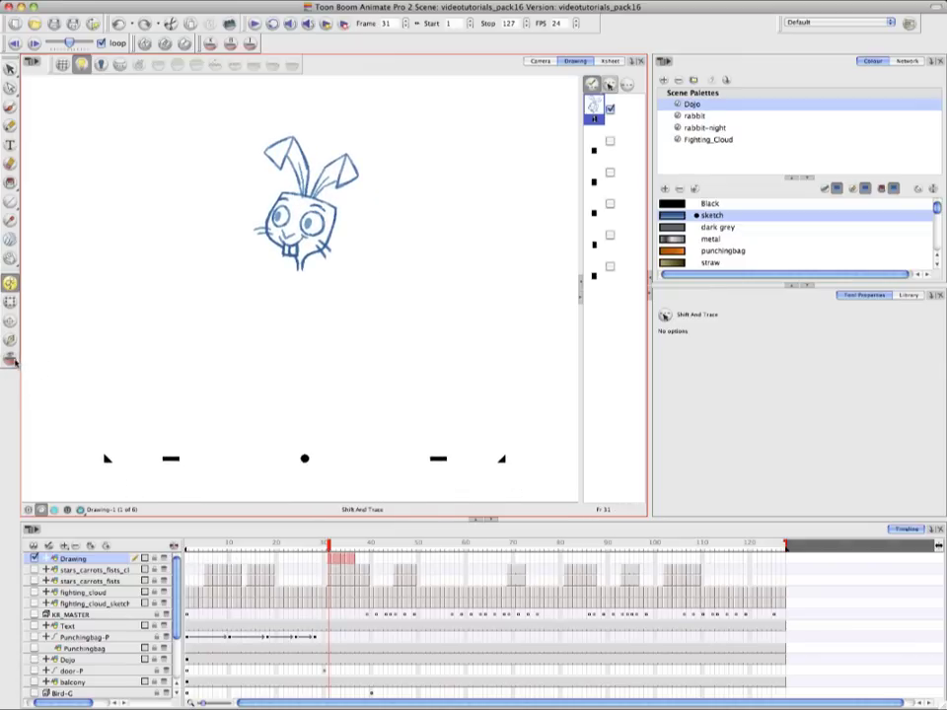
click(11, 361)
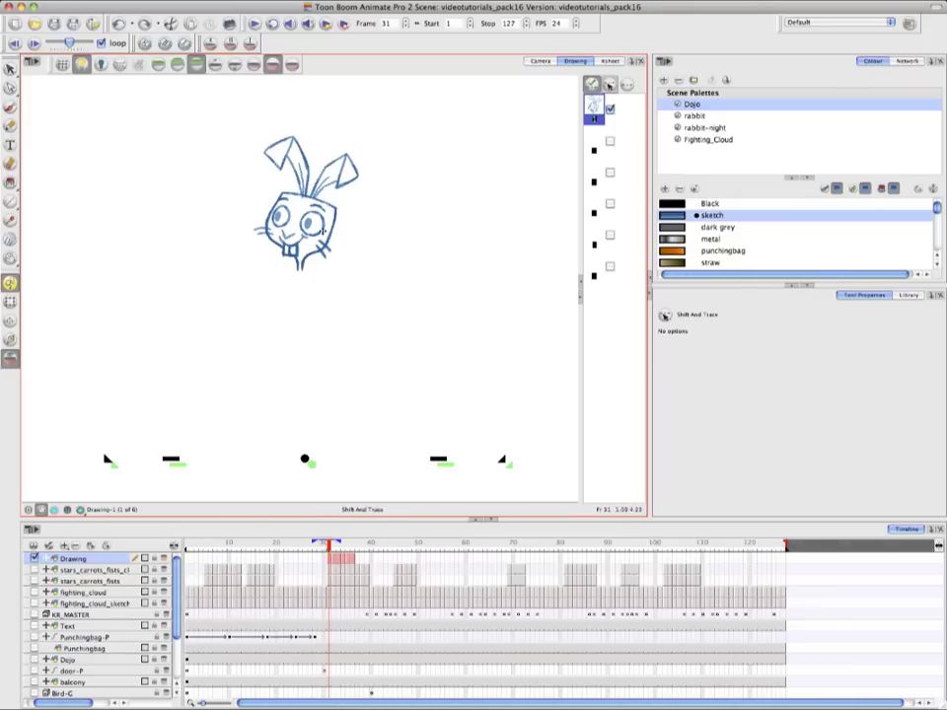
mouse_move(323, 241)
mouse_down()
mouse_move(342, 266)
mouse_move(327, 226)
mouse_move(287, 245)
mouse_move(336, 248)
mouse_move(316, 213)
mouse_move(322, 223)
mouse_up()
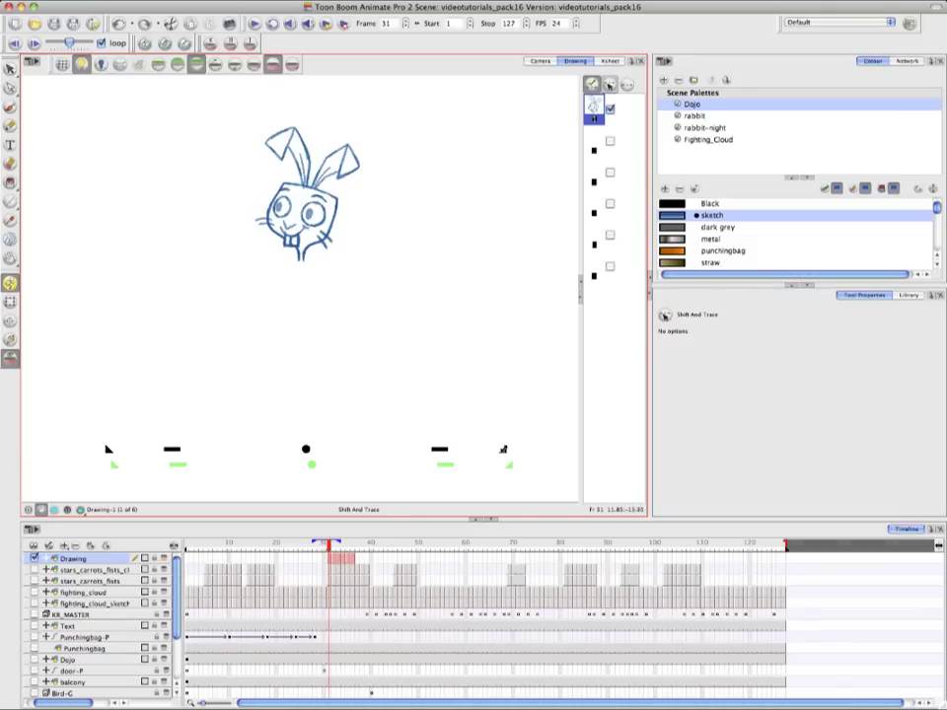
- Adjust the scale and rotation of drawing 1 with its peg shapes, ending with a slightly enlarged rabbit
mouse_move(503, 450)
mouse_down()
mouse_move(546, 404)
mouse_move(483, 477)
mouse_move(556, 403)
mouse_move(501, 451)
mouse_up()
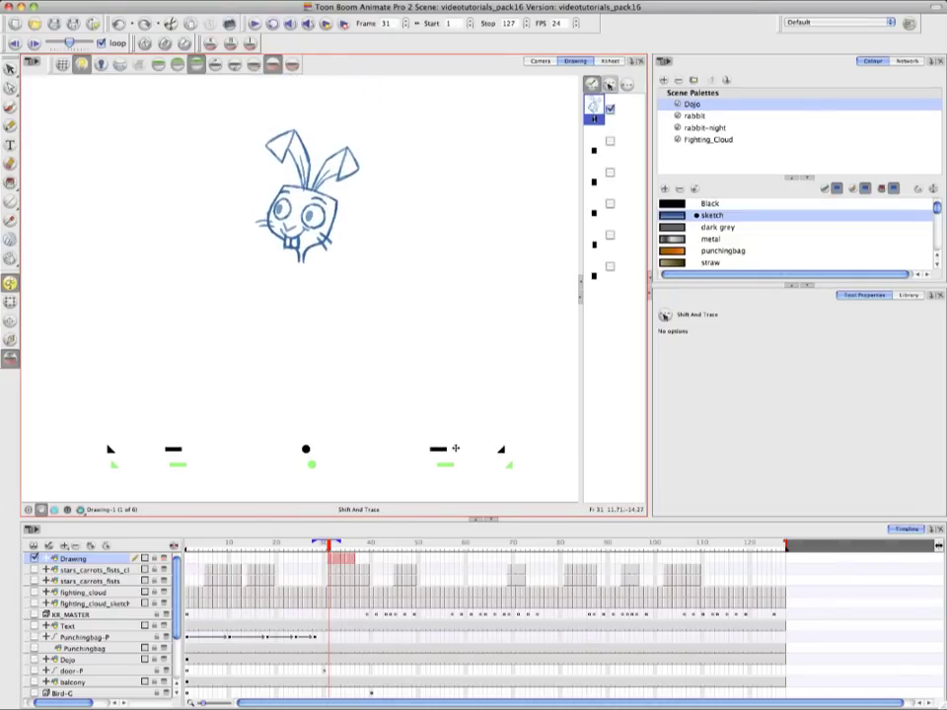
mouse_move(441, 449)
mouse_down()
mouse_move(455, 393)
mouse_move(448, 359)
mouse_move(449, 425)
mouse_move(433, 475)
mouse_move(447, 402)
mouse_move(435, 450)
mouse_up()
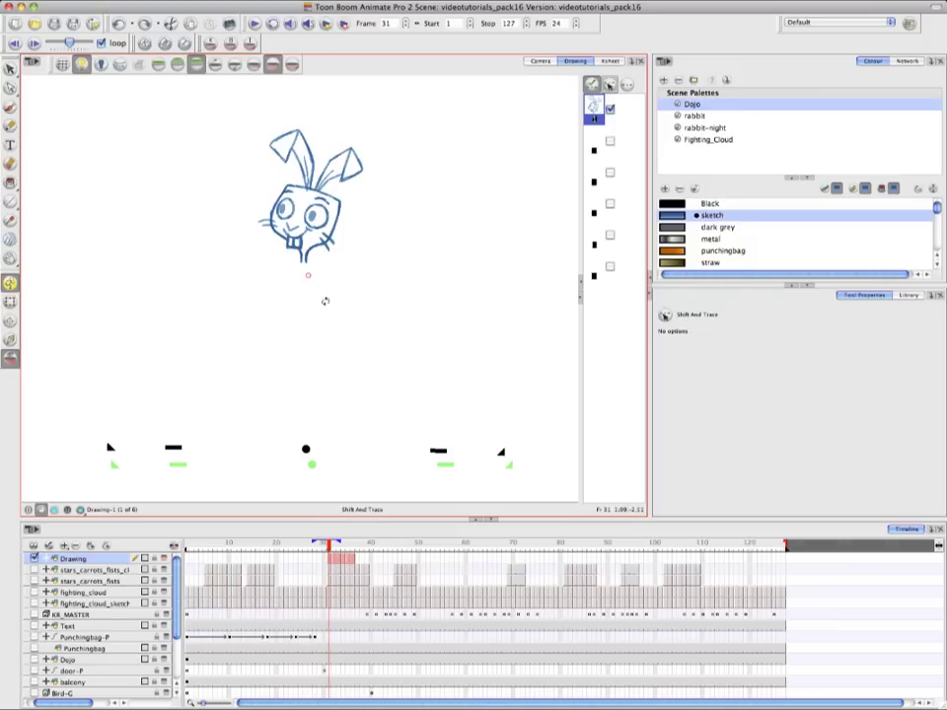
mouse_move(440, 213)
mouse_down()
mouse_move(446, 250)
mouse_move(423, 332)
mouse_move(446, 226)
mouse_move(433, 191)
mouse_move(442, 248)
mouse_move(438, 213)
mouse_up()
drag(433, 261, 480, 221)
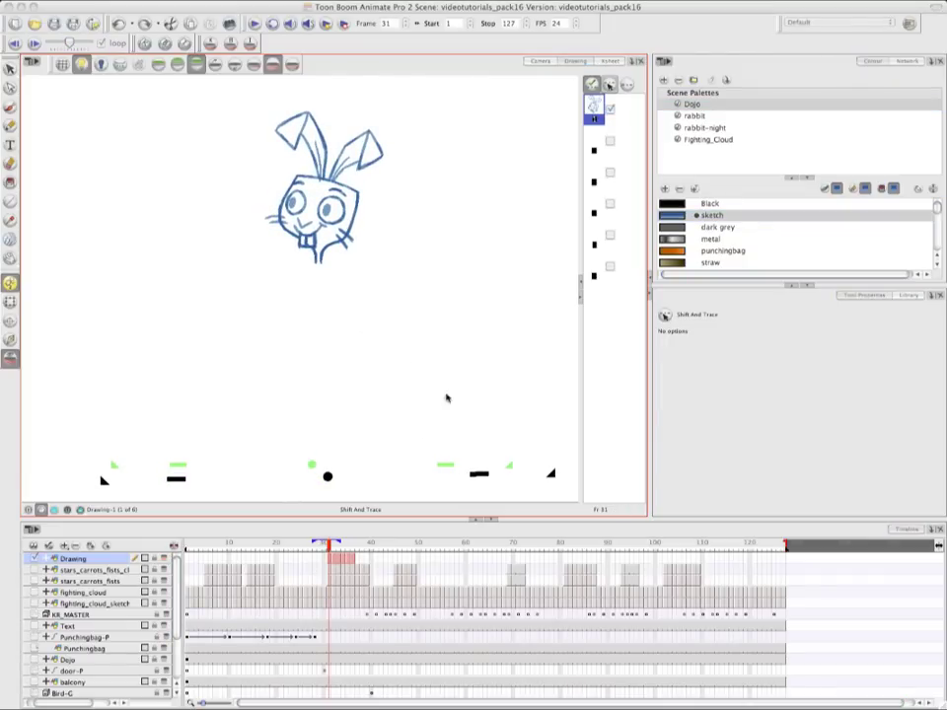
- Rotate the rabbit of drawing 1 counter-clockwise with its corner peg shape and reposition it slightly lower to the right
click(551, 476)
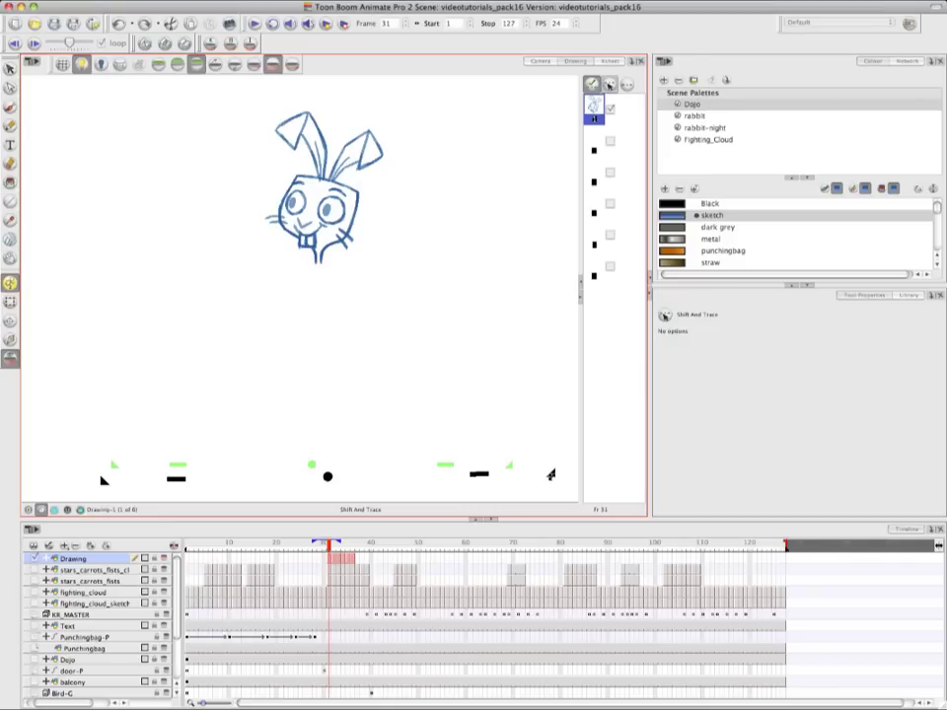
mouse_move(552, 477)
mouse_down()
mouse_move(470, 472)
mouse_move(492, 416)
mouse_up()
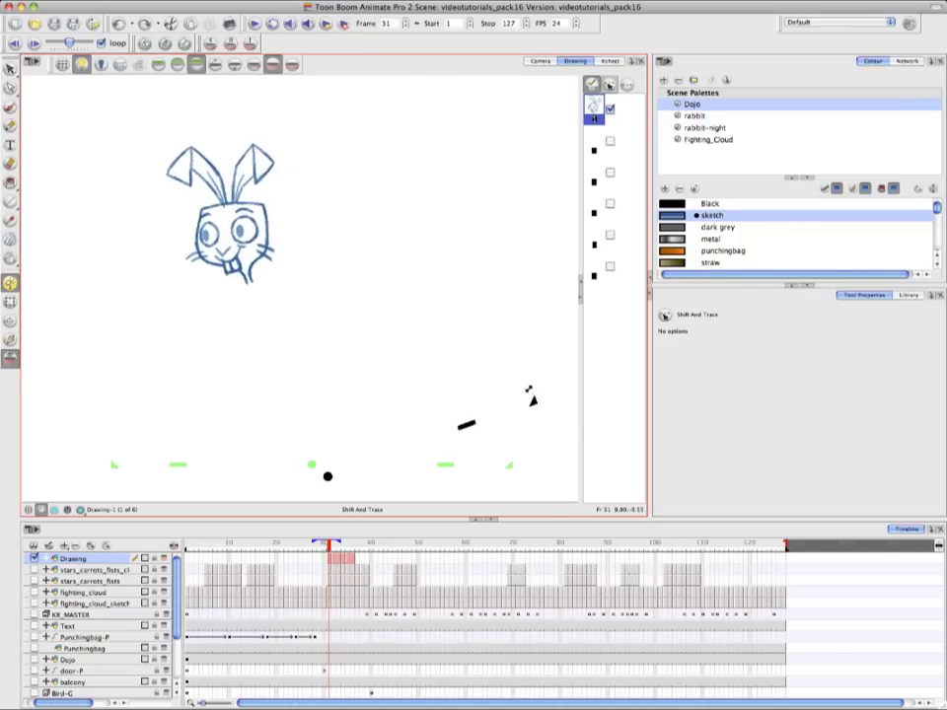
drag(529, 388, 547, 370)
drag(277, 341, 308, 375)
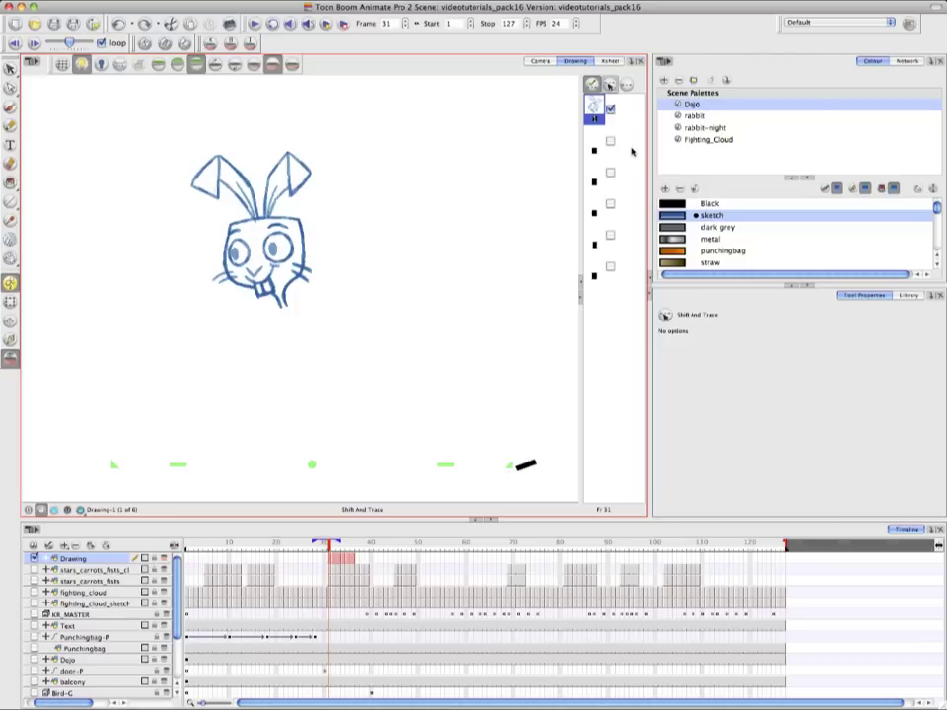
- Trace the rabbit's jaw, neck, teeth, eyes, nose and whiskers on drawing 2 with the Brush tool over the onion skin
click(595, 145)
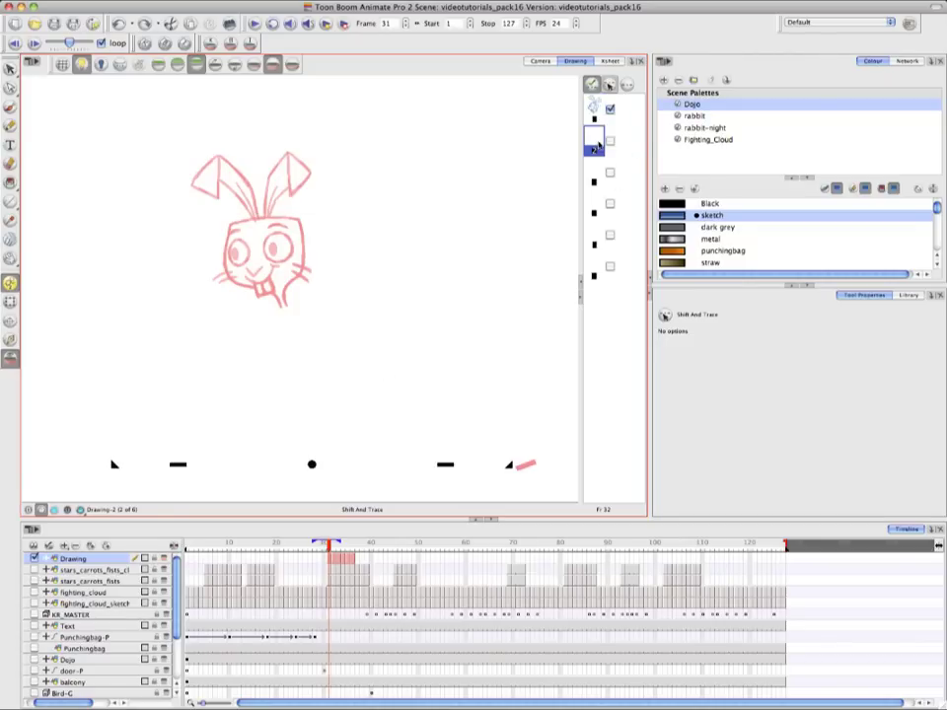
click(10, 102)
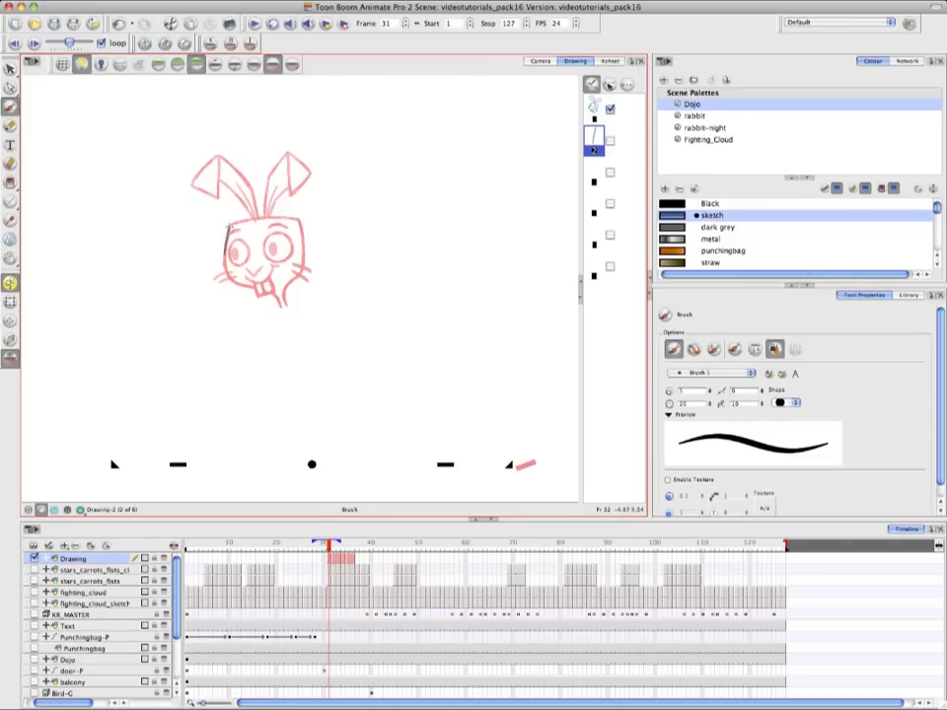
mouse_move(229, 226)
mouse_down()
mouse_move(228, 279)
mouse_move(251, 288)
mouse_move(273, 268)
mouse_move(259, 294)
mouse_move(275, 293)
mouse_move(263, 294)
mouse_move(281, 305)
mouse_move(294, 284)
mouse_up()
drag(298, 224, 301, 271)
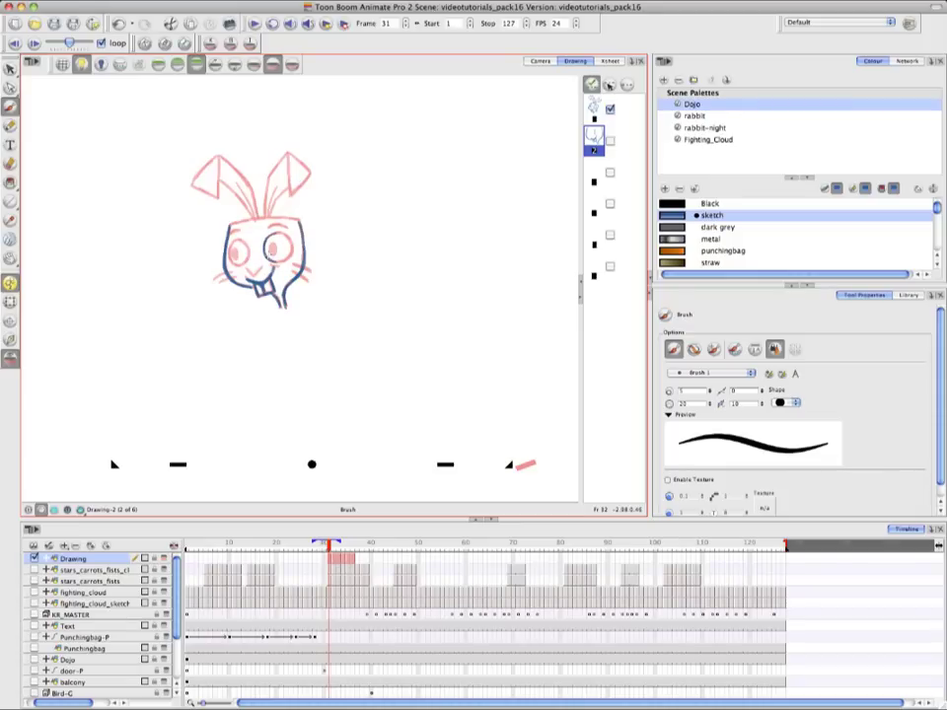
drag(289, 242, 273, 250)
mouse_move(231, 246)
mouse_down()
mouse_move(235, 265)
mouse_move(246, 262)
mouse_move(237, 256)
mouse_up()
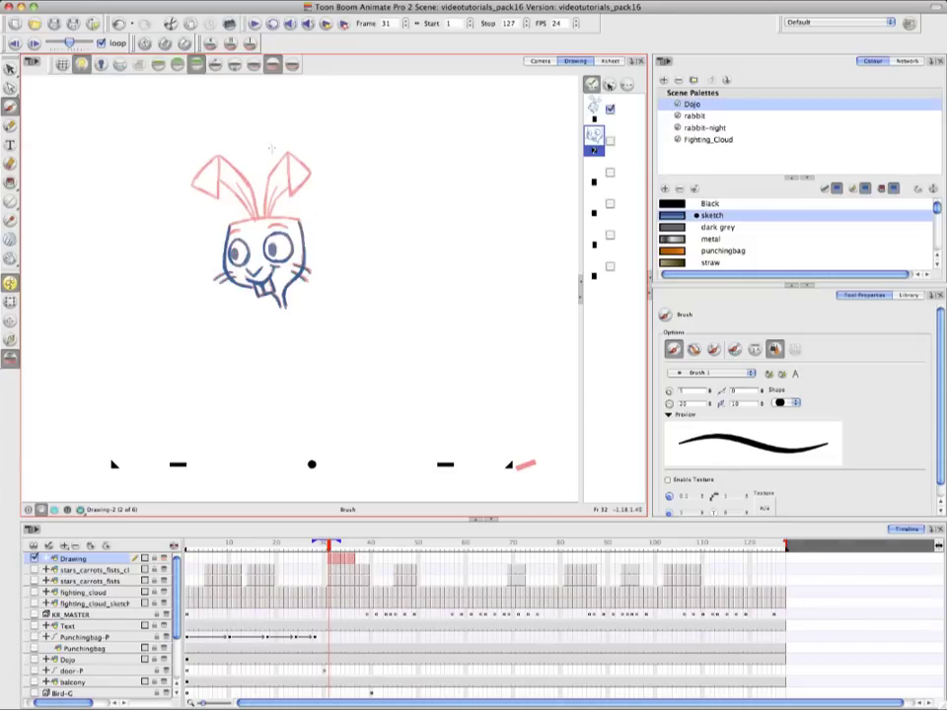
- Trace the top of the rabbit's head, the eyebrows and both folded ears on drawing 2
drag(229, 226, 301, 220)
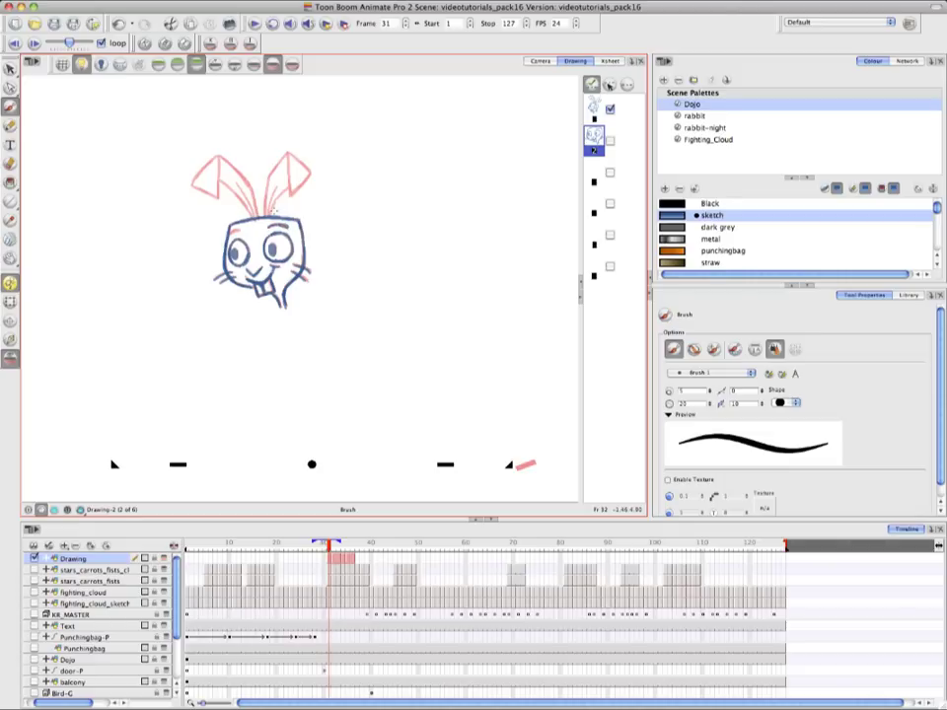
drag(223, 185, 253, 215)
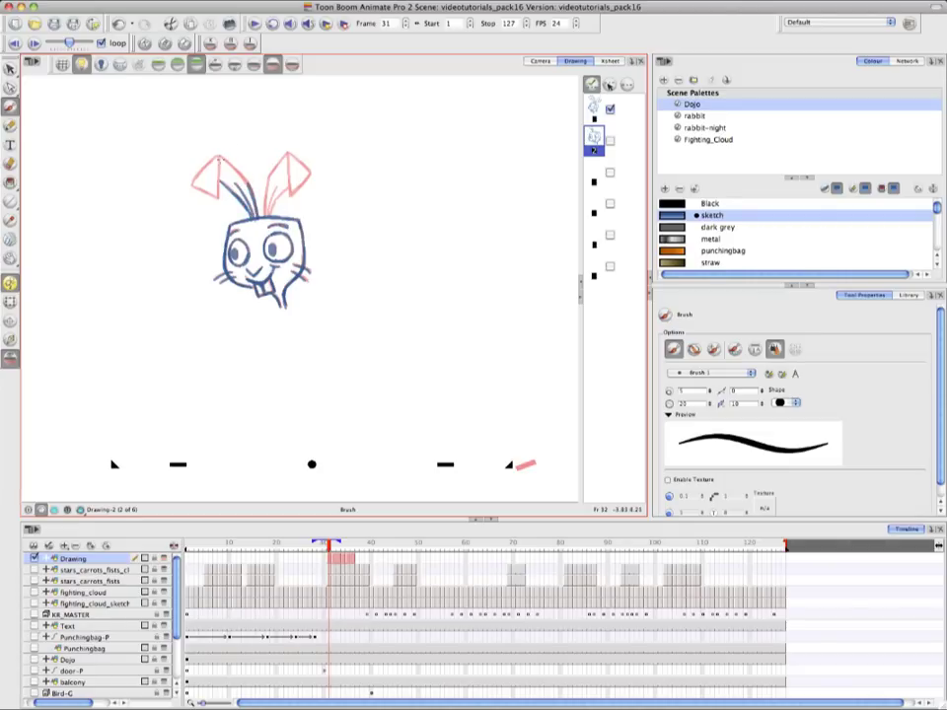
mouse_move(219, 157)
mouse_down()
mouse_move(250, 189)
mouse_move(219, 199)
mouse_move(193, 186)
mouse_up()
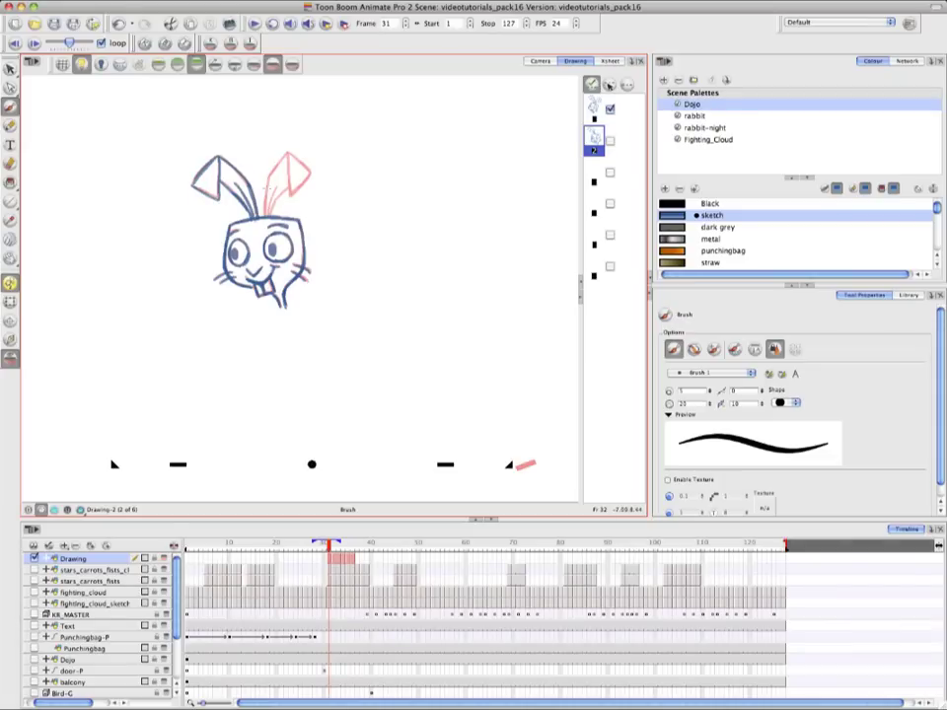
mouse_move(270, 177)
mouse_down()
mouse_move(263, 214)
mouse_move(291, 186)
mouse_up()
drag(192, 185, 219, 198)
mouse_move(288, 154)
mouse_down()
mouse_move(292, 195)
mouse_move(309, 173)
mouse_move(270, 185)
mouse_up()
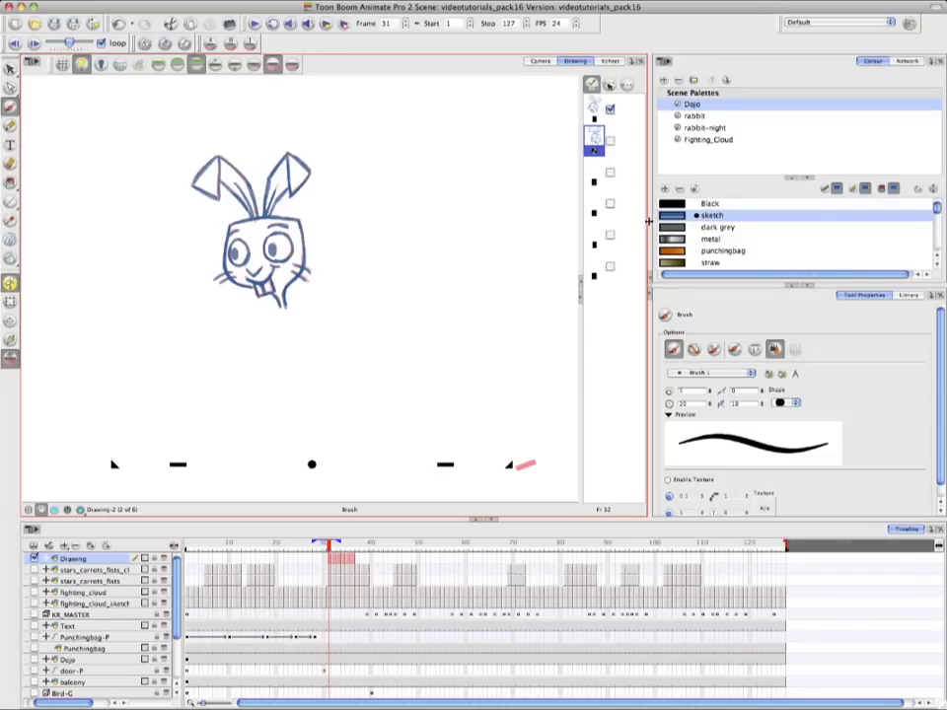
- Turn off Shift and Trace mode and compare the drawings at frames 31 and 32 in the timeline
click(593, 86)
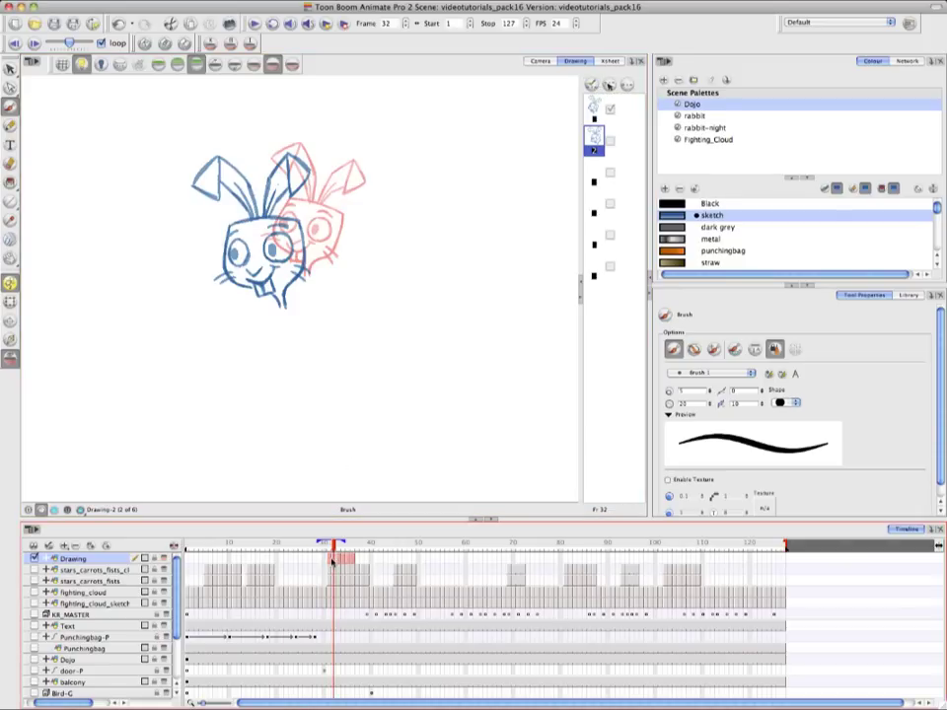
click(331, 561)
click(335, 562)
- Remove the selected drawing 2 from the Drawing view's thumbnail list, followed by all the remaining drawings
right_click(632, 111)
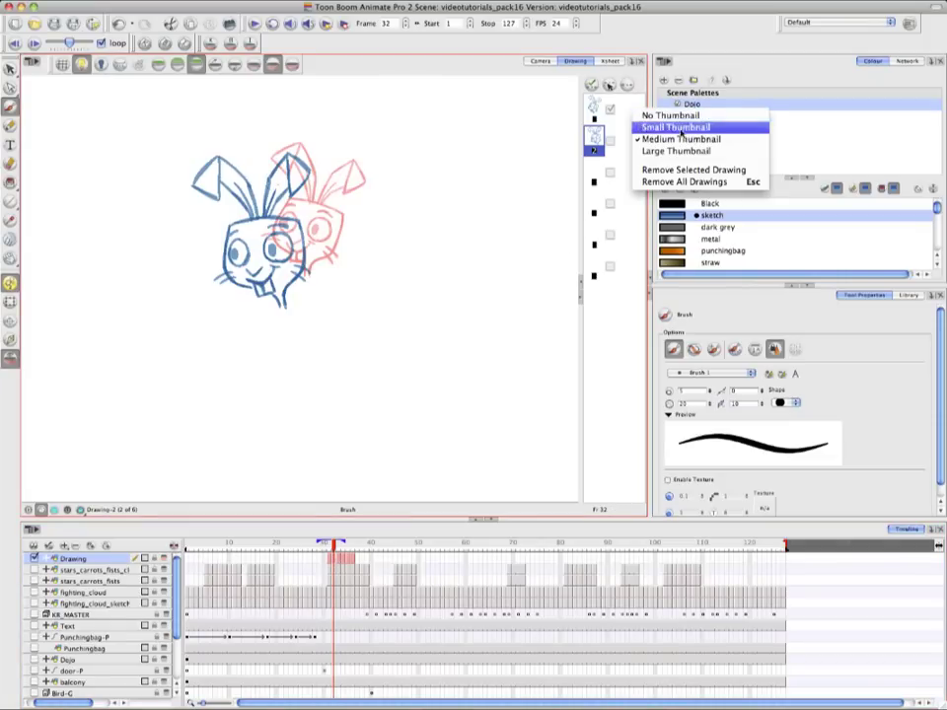
click(762, 171)
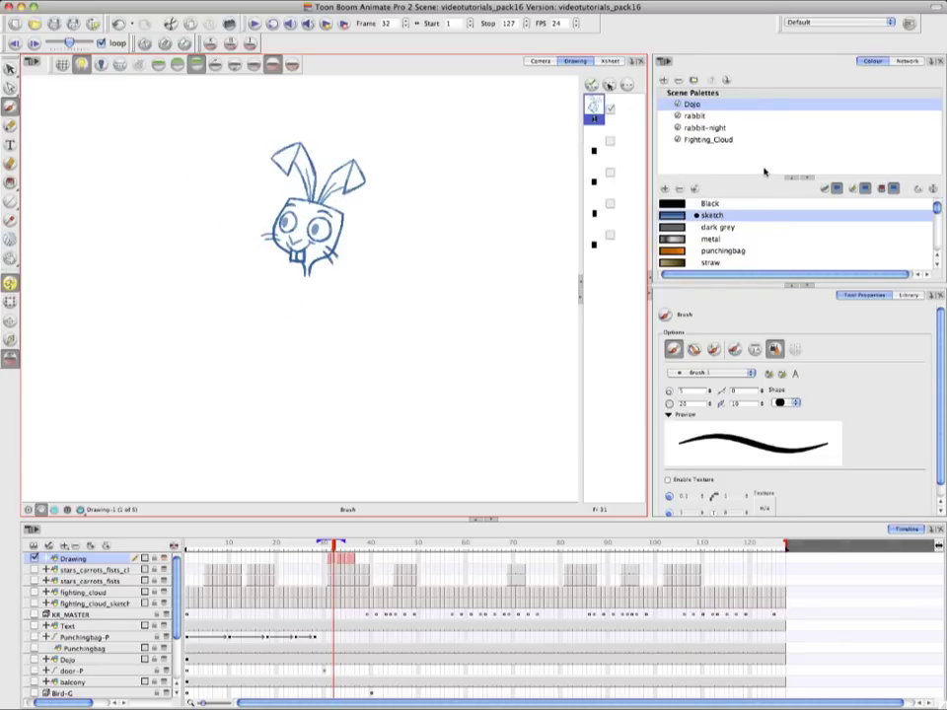
right_click(639, 145)
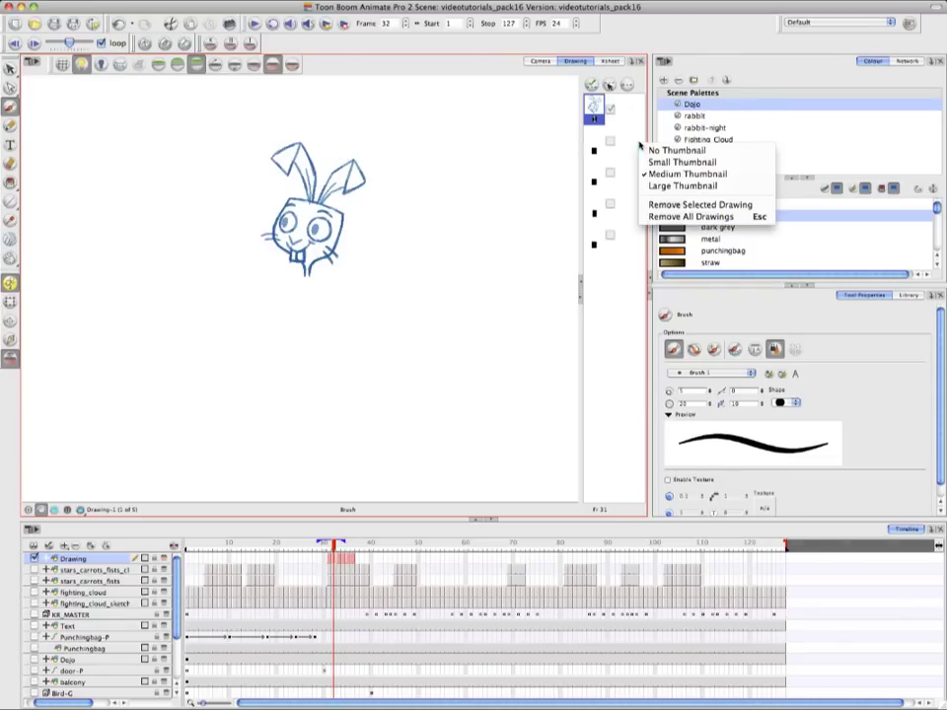
click(747, 219)
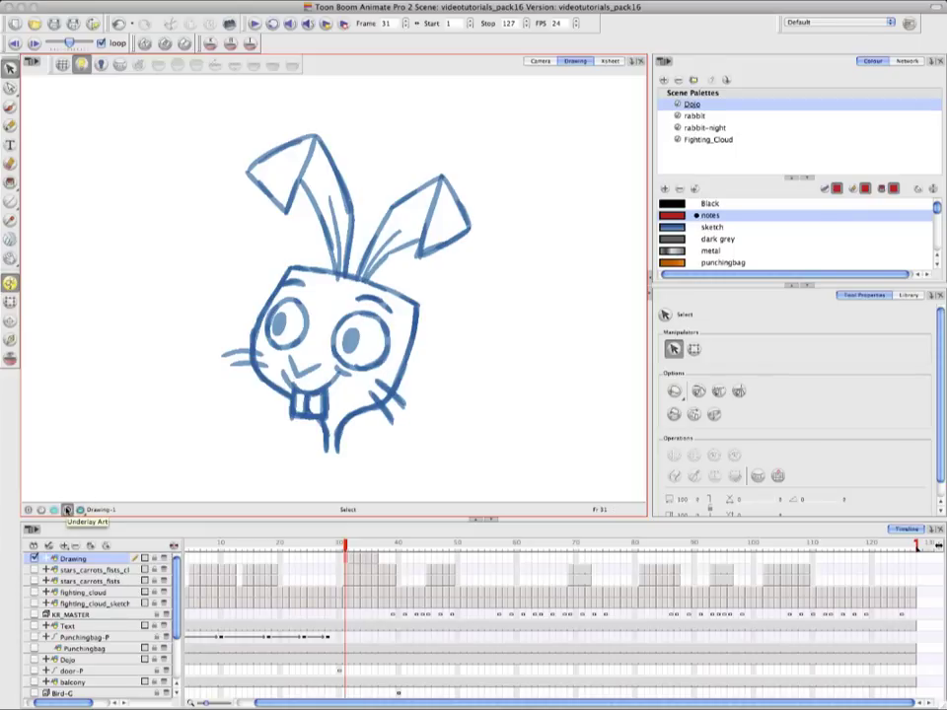
- Switch from Underlay Art to Line Art and turn on the preview of the Underlay layer
click(67, 510)
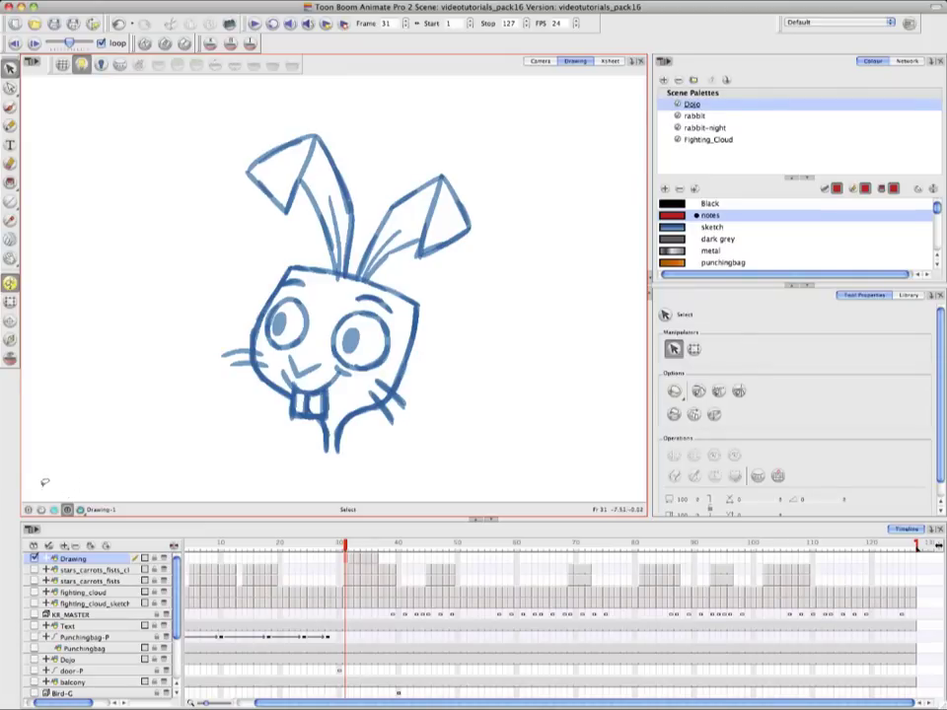
click(42, 510)
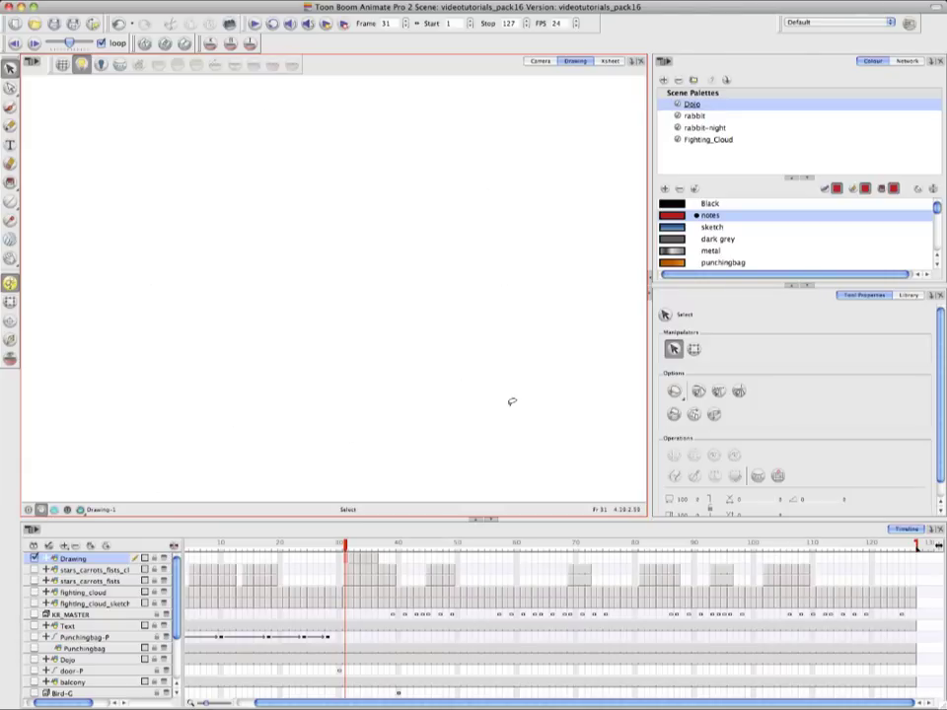
click(82, 511)
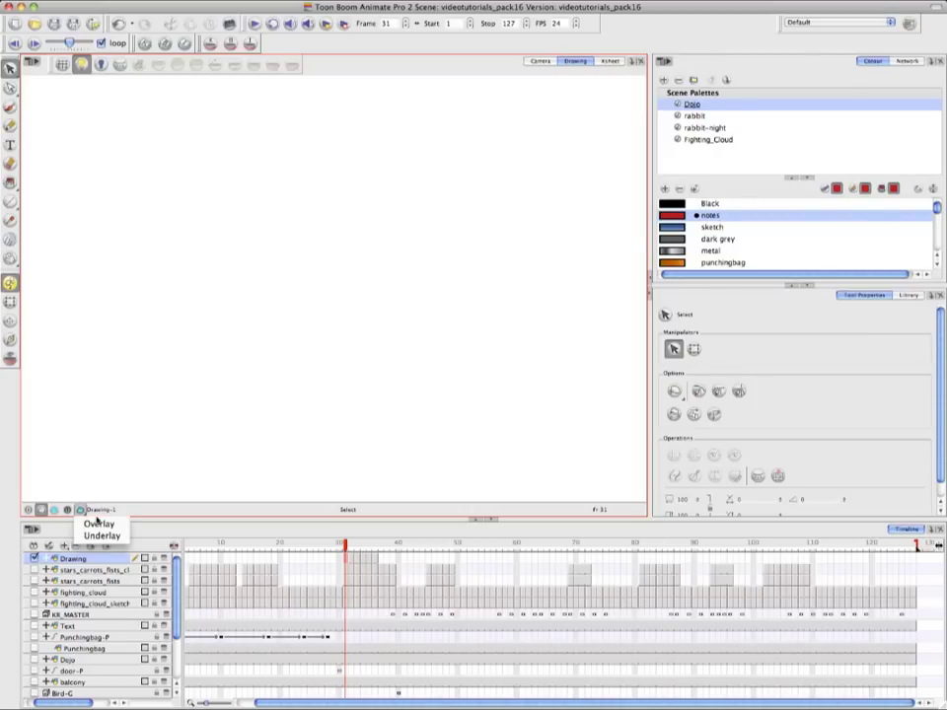
click(103, 536)
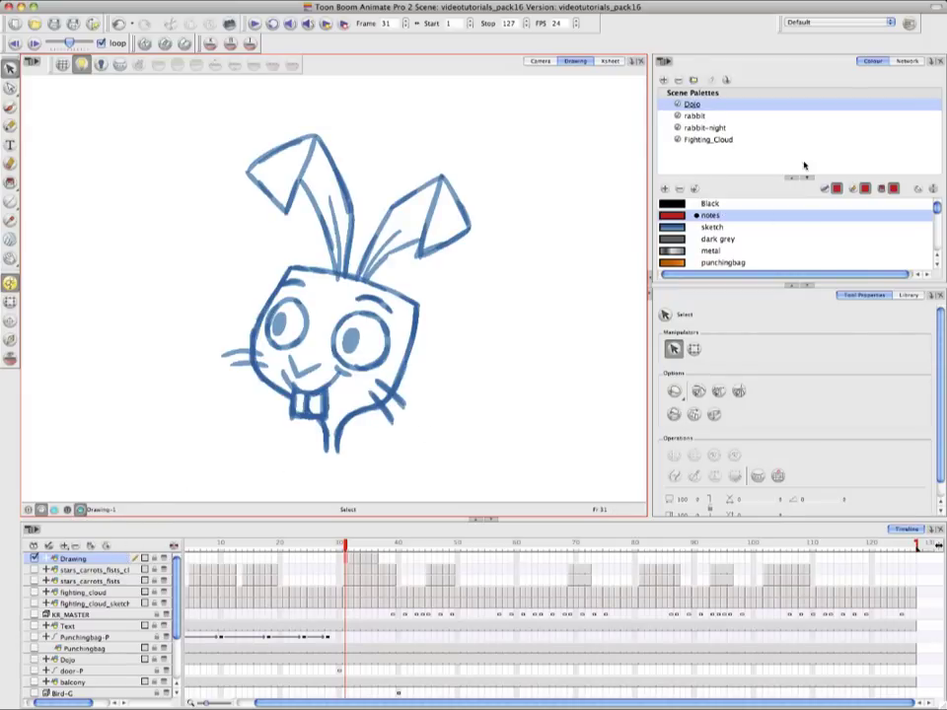
- Ink the folded tip of the rabbit's right-hand ear with the Brush, using the Outline colour of the rabbit palette
click(739, 118)
click(744, 217)
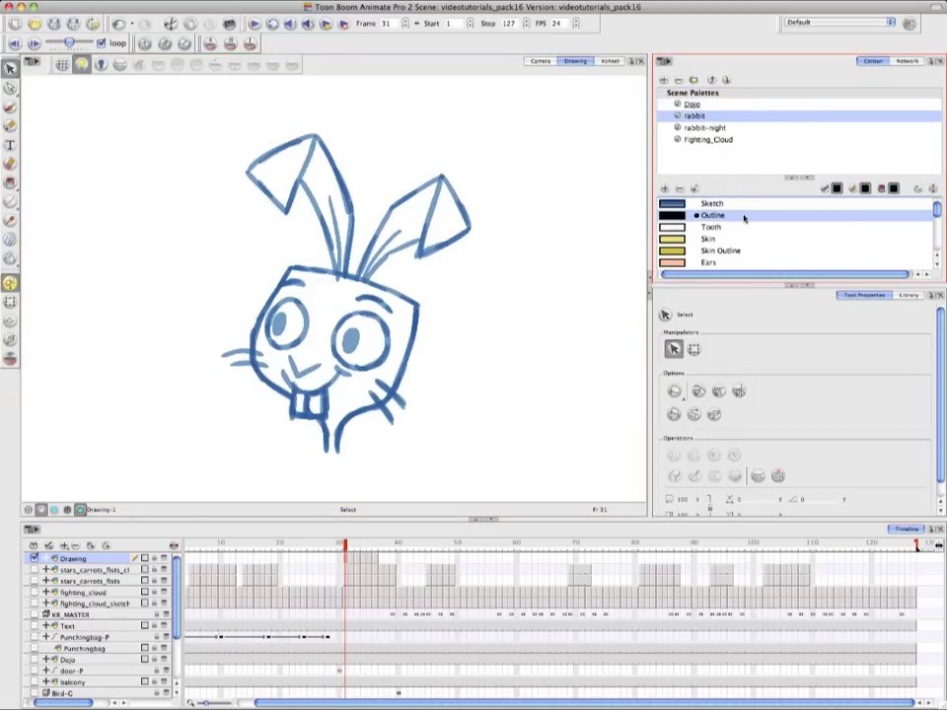
click(9, 106)
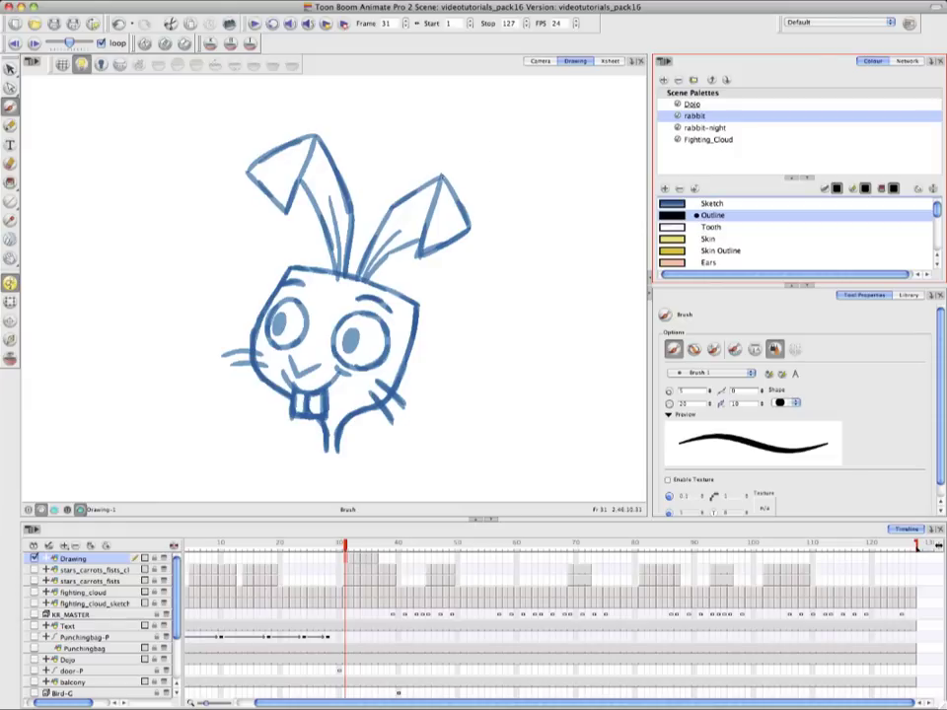
mouse_move(419, 254)
mouse_down()
mouse_move(441, 175)
mouse_move(471, 229)
mouse_move(418, 255)
mouse_up()
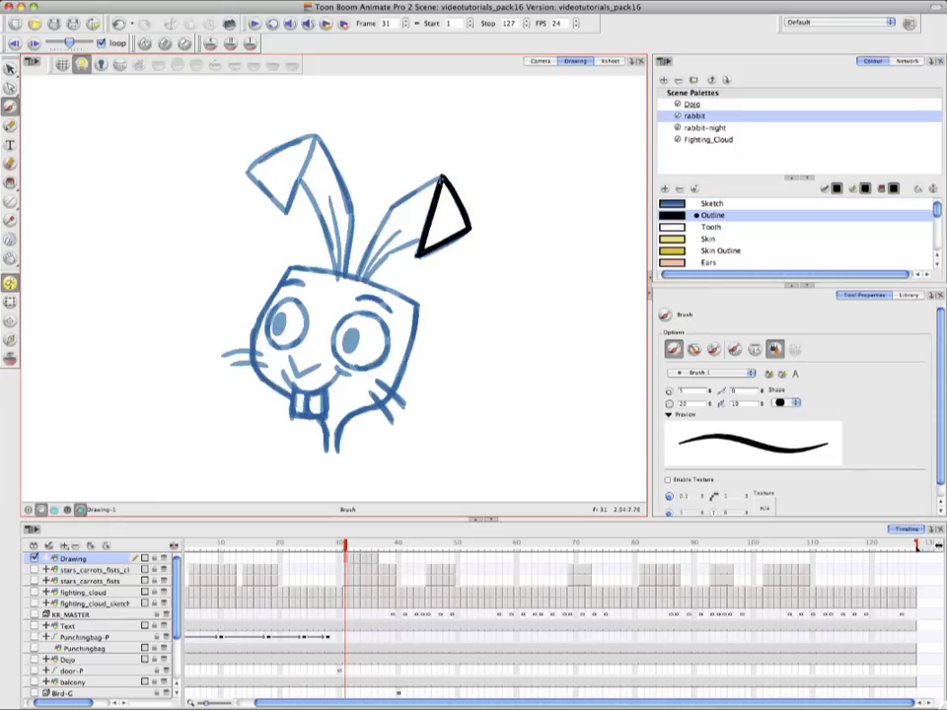
- Ink the right-hand ear's upper edge down to the head, along with the crease line inside the ear
drag(441, 176, 389, 211)
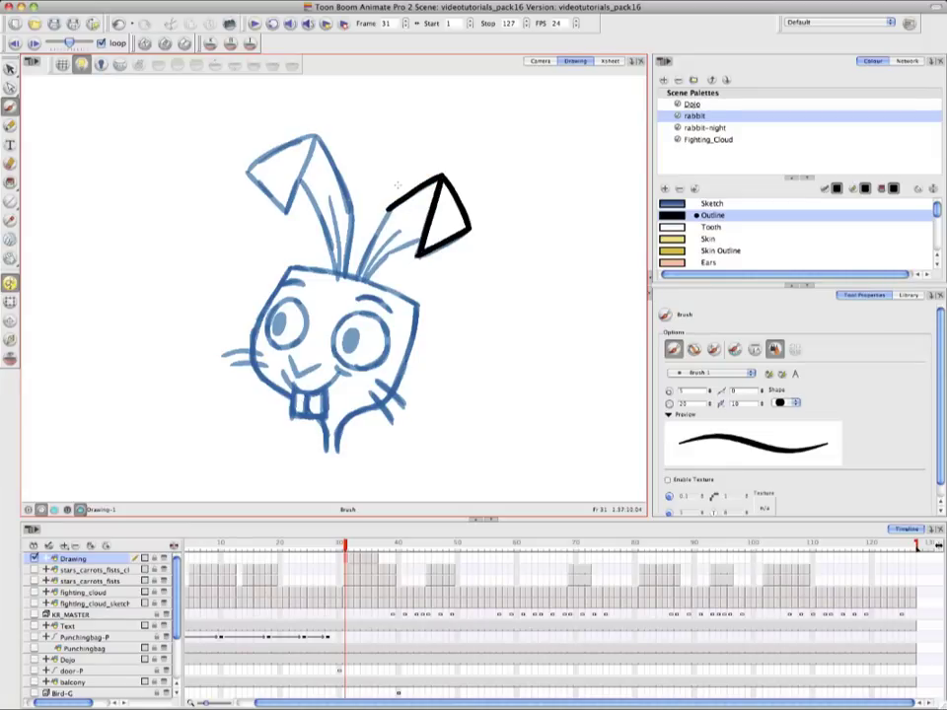
key(super+z)
key(space)
drag(405, 209, 406, 229)
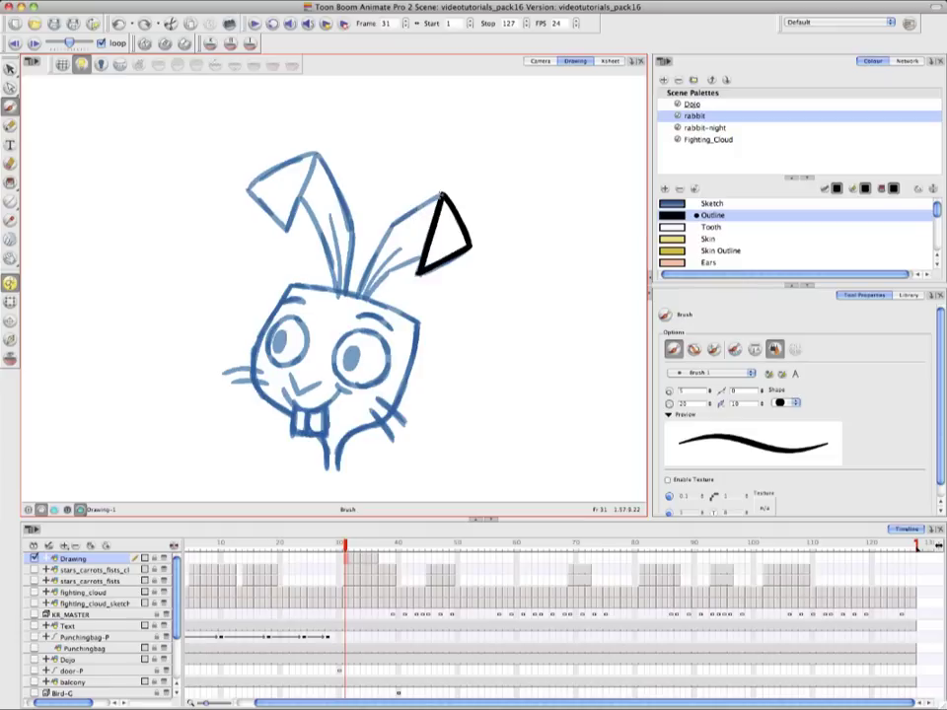
mouse_move(442, 194)
mouse_down()
mouse_move(385, 229)
mouse_move(355, 294)
mouse_up()
drag(406, 240, 371, 273)
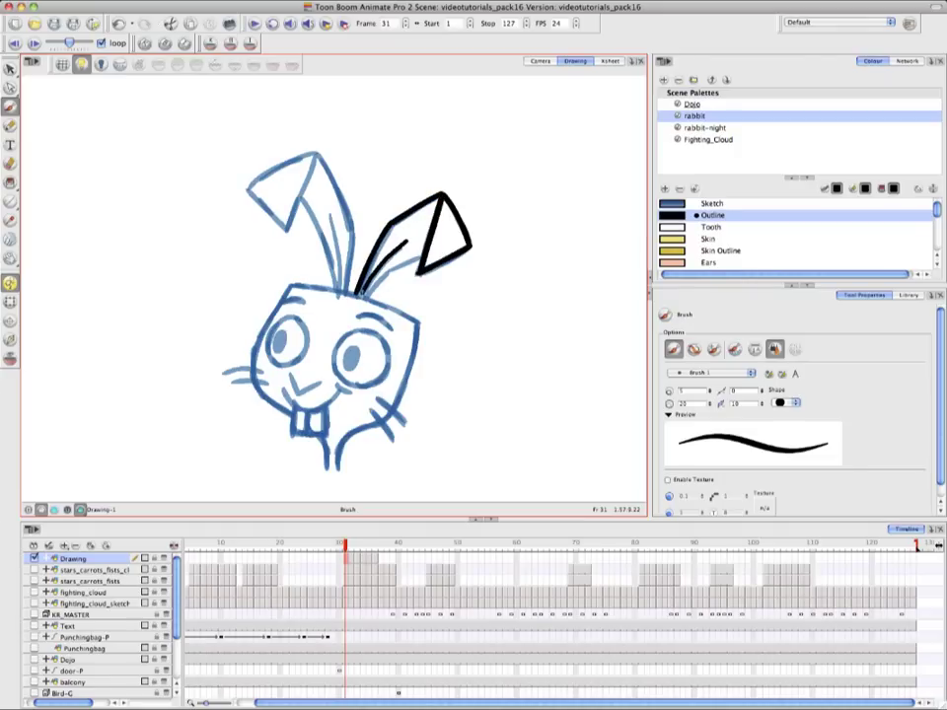
- Ink the underside of the right-hand ear and the top edge of the rabbit's head
key(1)
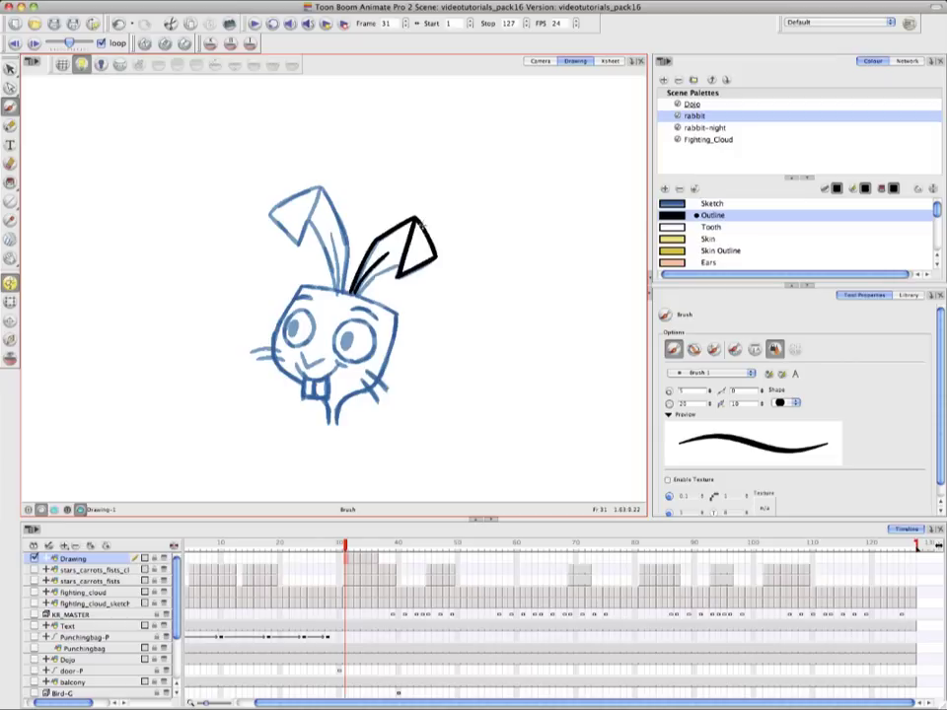
key(2)
key(2)
key(2)
key(2)
key(space)
mouse_move(521, 230)
mouse_down()
mouse_move(481, 214)
mouse_move(375, 298)
mouse_up()
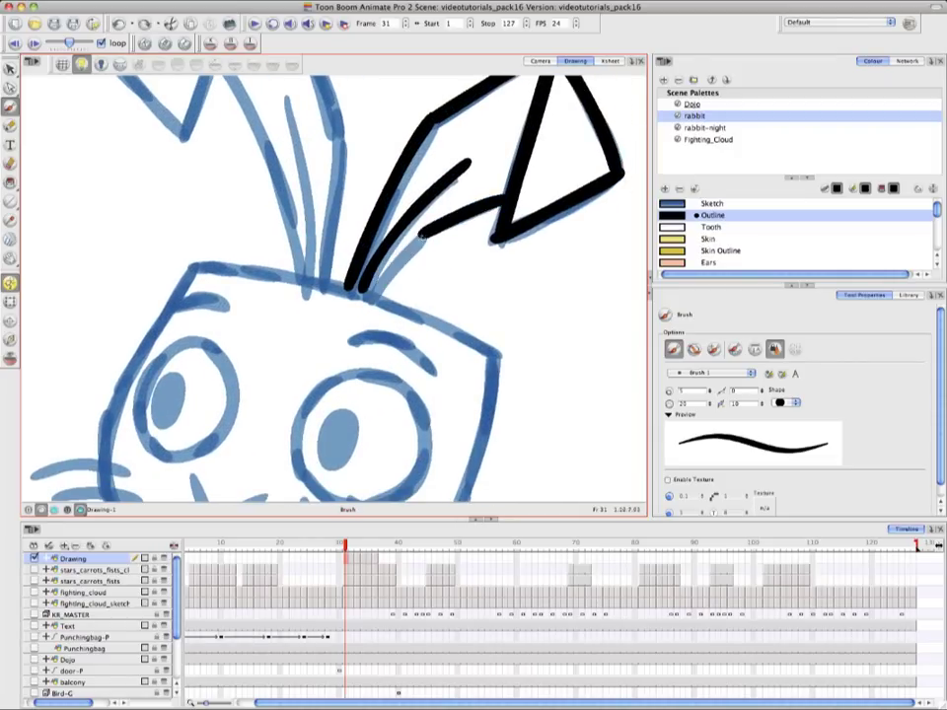
mouse_move(197, 267)
mouse_down()
mouse_move(331, 283)
mouse_move(418, 312)
mouse_move(497, 354)
mouse_up()
- Ink the left-hand ear over the sketch: both long edges, the inner crease and the folded tip
key(space)
drag(327, 185, 428, 265)
mouse_move(321, 136)
mouse_down()
mouse_move(358, 201)
mouse_move(406, 345)
mouse_up()
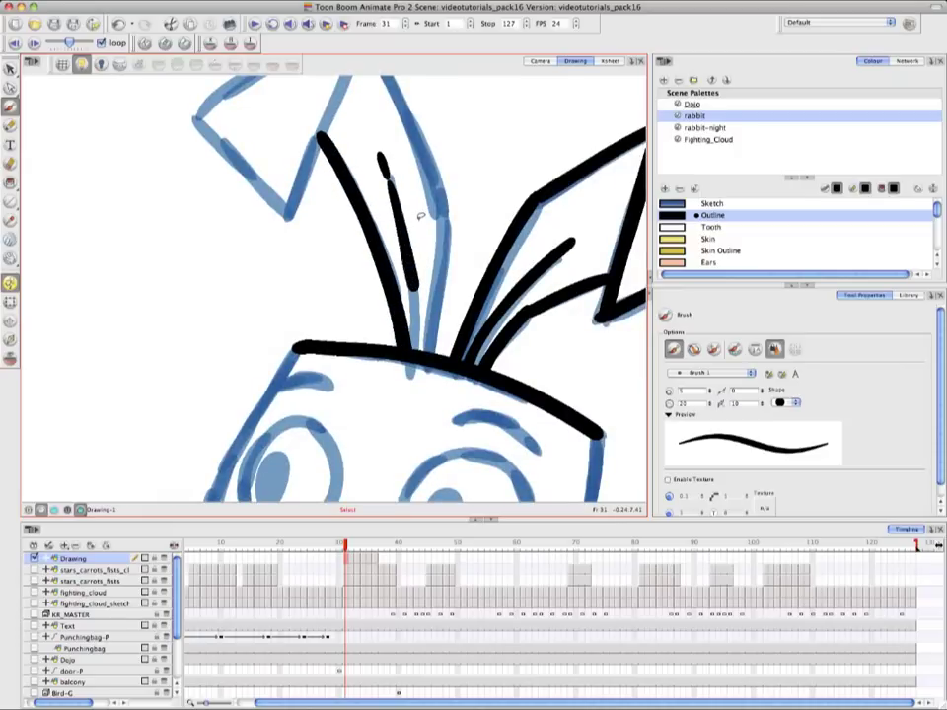
drag(386, 169, 420, 352)
mouse_move(391, 81)
mouse_down()
mouse_move(444, 226)
mouse_move(428, 351)
mouse_up()
key(space)
drag(410, 178, 487, 316)
drag(432, 168, 468, 223)
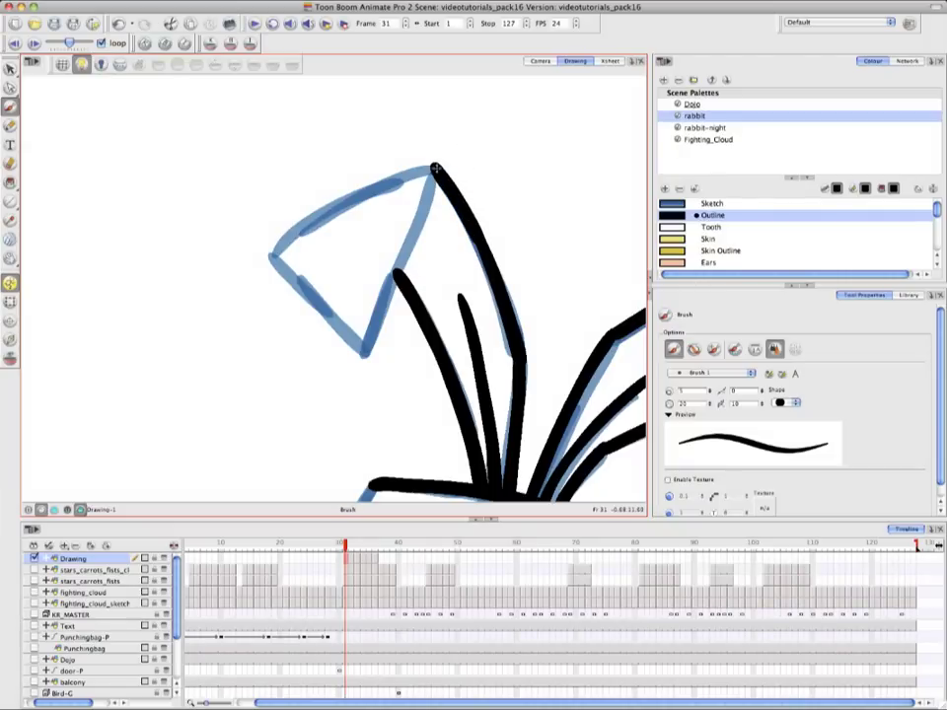
mouse_move(434, 166)
mouse_down()
mouse_move(362, 190)
mouse_move(274, 247)
mouse_move(432, 176)
mouse_move(370, 358)
mouse_up()
drag(272, 258, 370, 358)
- Ink the left side of the rabbit's face from the top corner of the head down to the teeth
key(space)
mouse_move(474, 434)
mouse_down()
mouse_move(357, 283)
mouse_move(434, 246)
mouse_up()
mouse_move(343, 172)
mouse_down()
mouse_move(295, 239)
mouse_move(326, 455)
mouse_up()
key(ctrl+z)
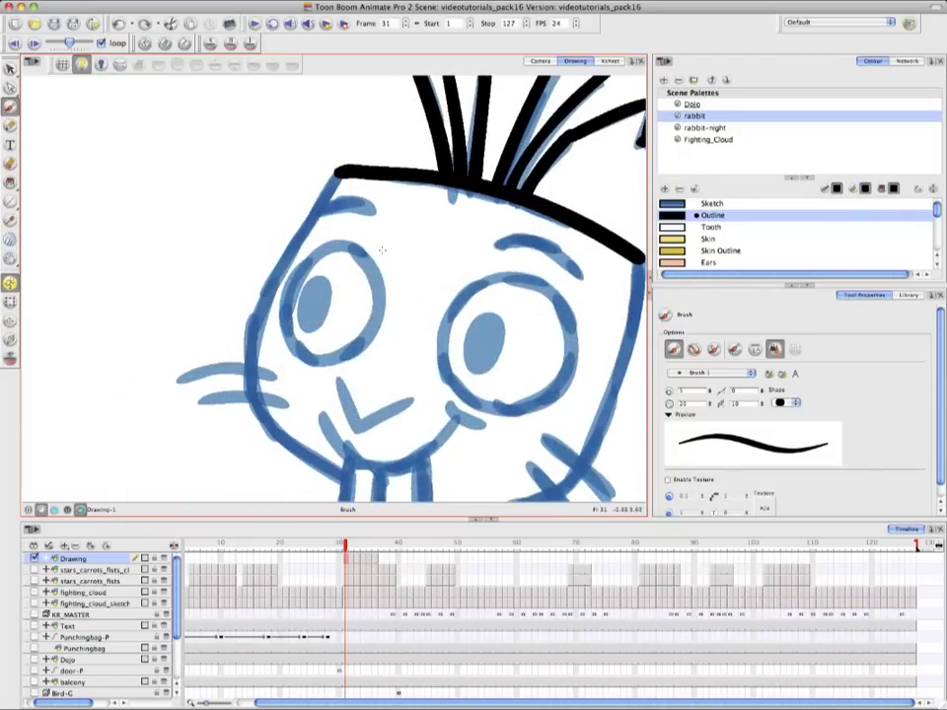
mouse_move(292, 240)
mouse_down()
mouse_move(253, 360)
mouse_move(346, 488)
mouse_up()
- Ink the left eye's pupil and outline, plus the upper whisker on the left cheek
mouse_move(301, 286)
mouse_down()
mouse_move(313, 320)
mouse_move(318, 296)
mouse_up()
drag(351, 248, 377, 305)
key(super+z)
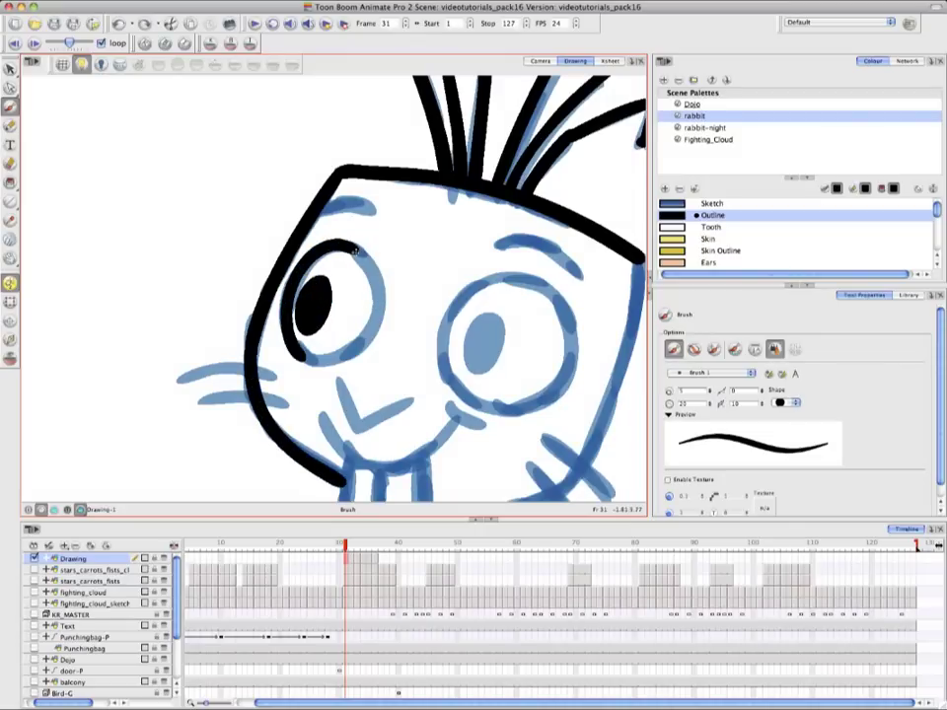
mouse_move(349, 246)
mouse_down()
mouse_move(377, 321)
mouse_move(302, 356)
mouse_up()
key(super+z)
mouse_move(345, 245)
mouse_down()
mouse_move(377, 301)
mouse_move(360, 323)
mouse_move(363, 341)
mouse_move(312, 360)
mouse_move(181, 378)
mouse_up()
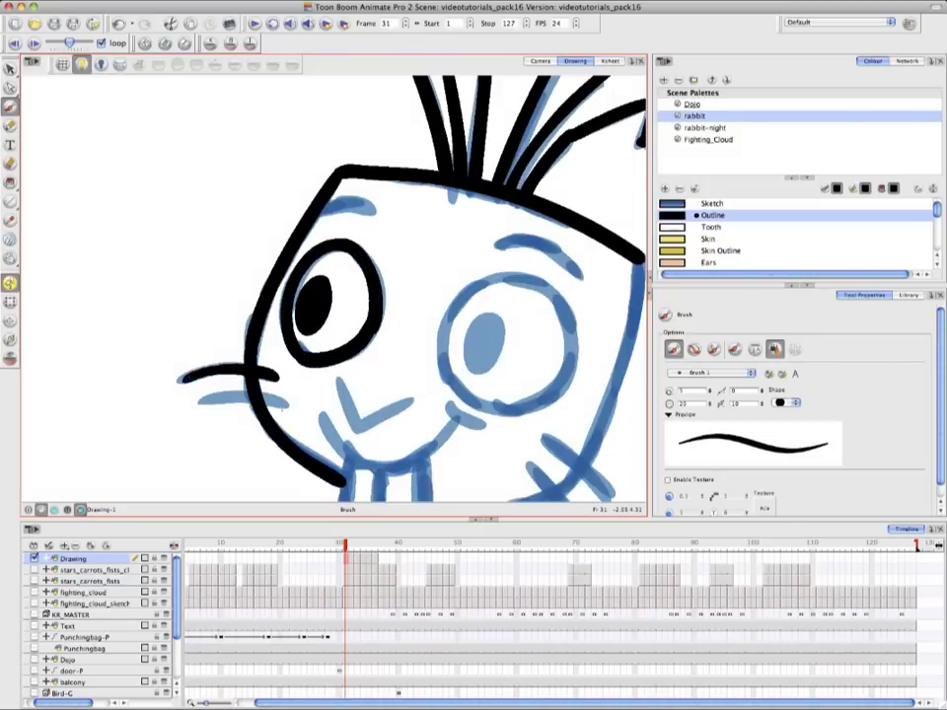
- Ink the lower left whisker and both eyebrows
drag(288, 406, 202, 396)
drag(329, 209, 376, 210)
drag(582, 274, 507, 244)
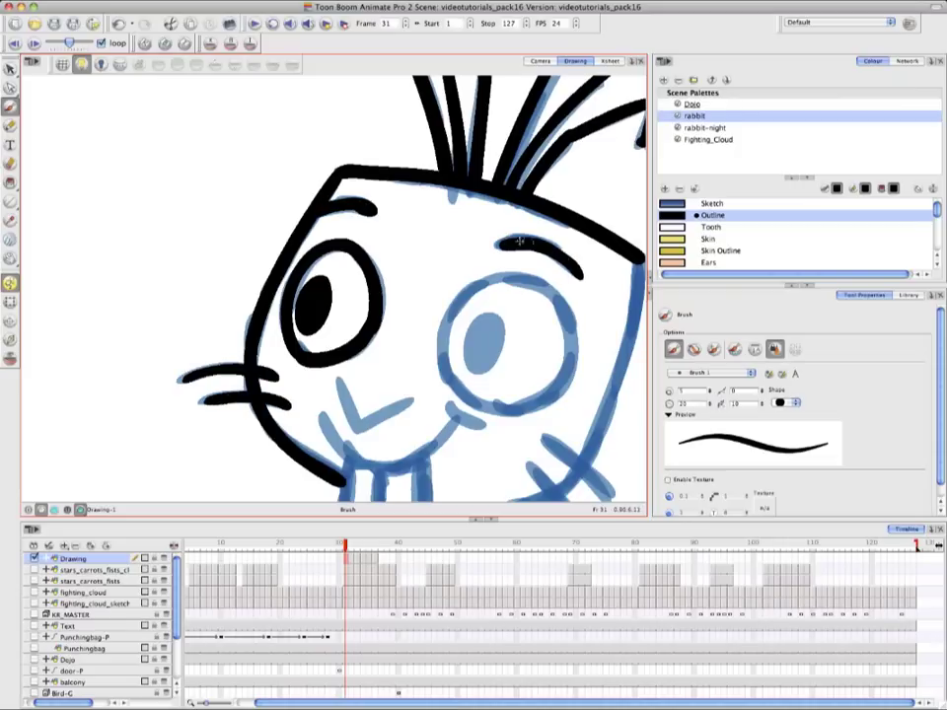
- Ink the rabbit's V-shaped nose and the smiling mouth with its cheek mark
mouse_move(341, 380)
mouse_down()
mouse_move(365, 426)
mouse_move(409, 400)
mouse_up()
mouse_move(441, 402)
mouse_down()
mouse_move(491, 422)
mouse_move(385, 464)
mouse_up()
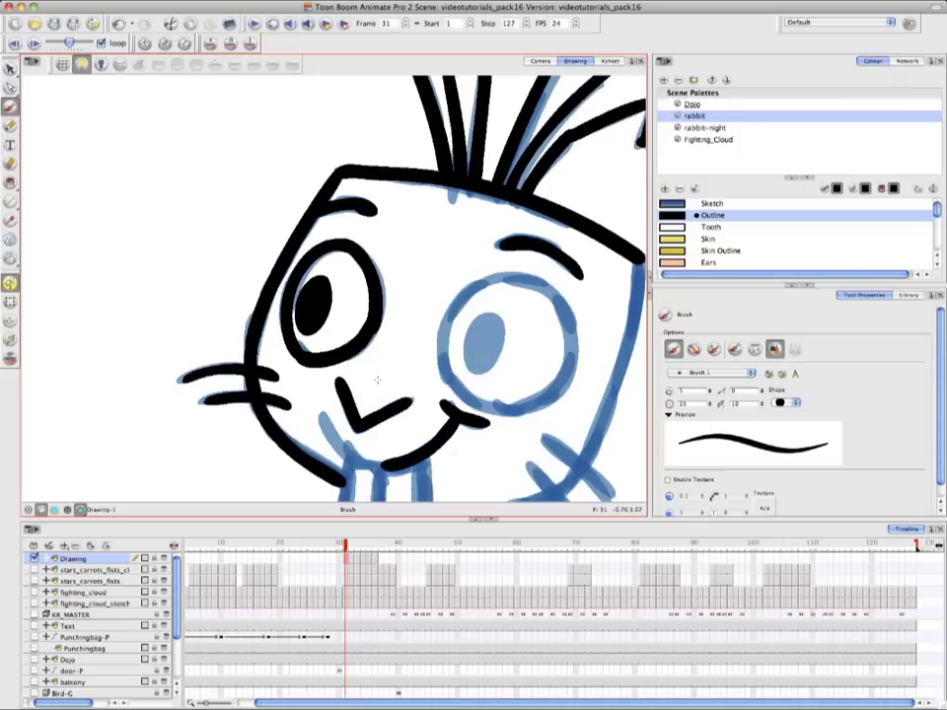
mouse_move(324, 411)
mouse_down()
mouse_move(382, 464)
mouse_move(400, 458)
mouse_up()
- Ink the right cheek's whiskers and the right side of the face down through the jaw to the neck
drag(549, 358, 503, 306)
drag(484, 413, 535, 479)
drag(500, 388, 561, 442)
mouse_move(594, 209)
mouse_down()
mouse_move(581, 291)
mouse_move(538, 413)
mouse_up()
drag(538, 413, 595, 338)
mouse_move(589, 349)
mouse_down()
mouse_move(546, 373)
mouse_move(464, 454)
mouse_up()
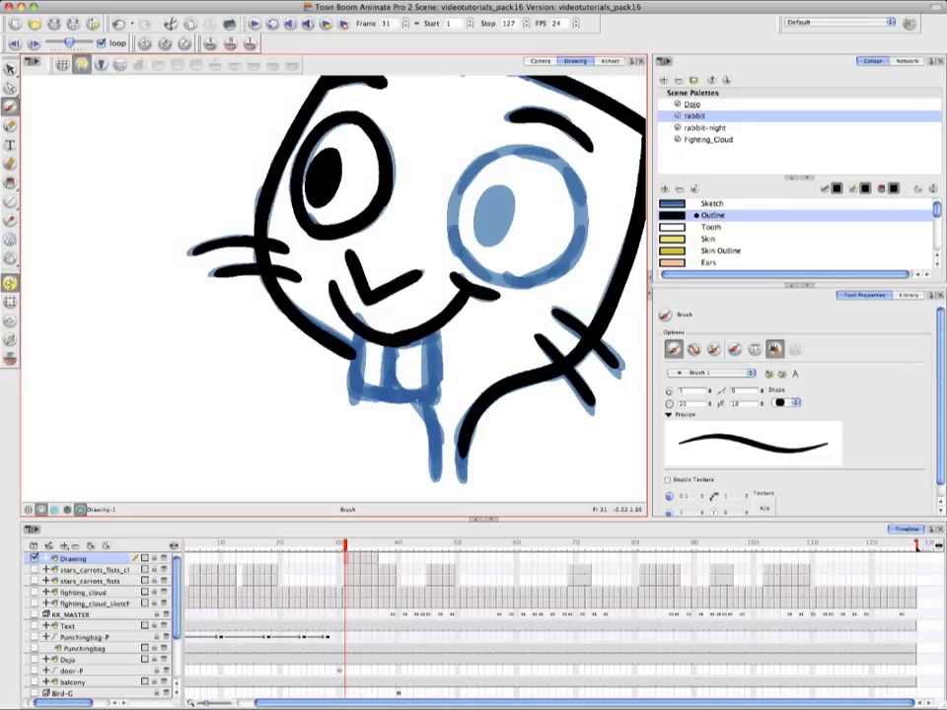
- Ink the left neck line and the two front teeth below the mouth
mouse_move(417, 406)
mouse_down()
mouse_move(433, 474)
mouse_move(461, 476)
mouse_up()
drag(356, 333, 351, 392)
drag(435, 335, 430, 394)
drag(349, 391, 439, 397)
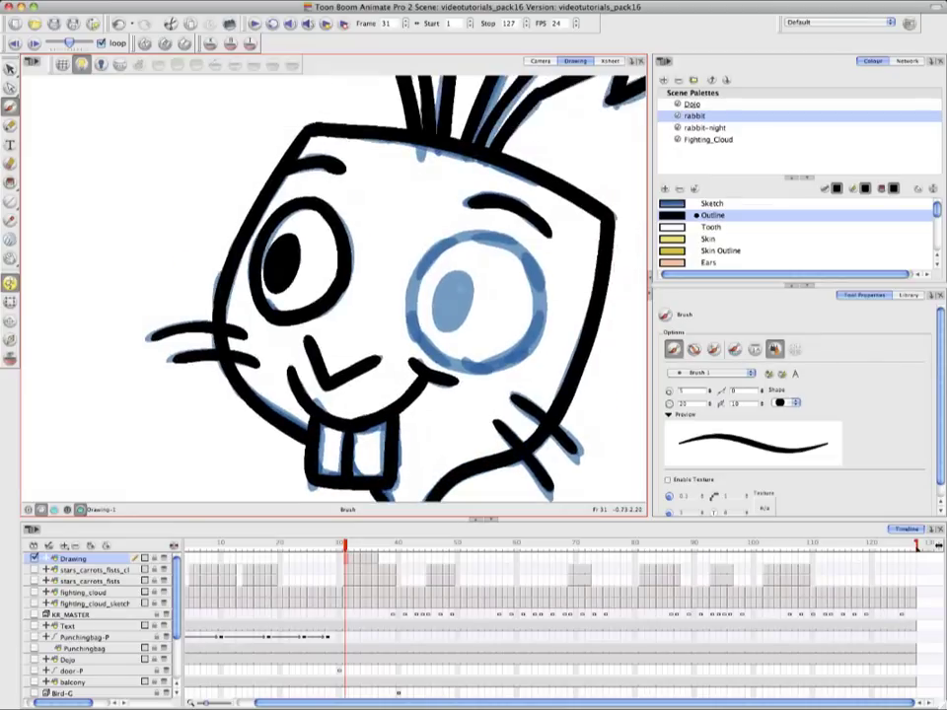
- Ink the pupil and the round outline of the rabbit's right-hand eye
drag(462, 280, 444, 318)
mouse_move(503, 240)
mouse_down()
mouse_move(537, 259)
mouse_move(541, 296)
mouse_move(528, 346)
mouse_up()
mouse_move(417, 330)
mouse_down()
mouse_move(445, 361)
mouse_move(478, 369)
mouse_up()
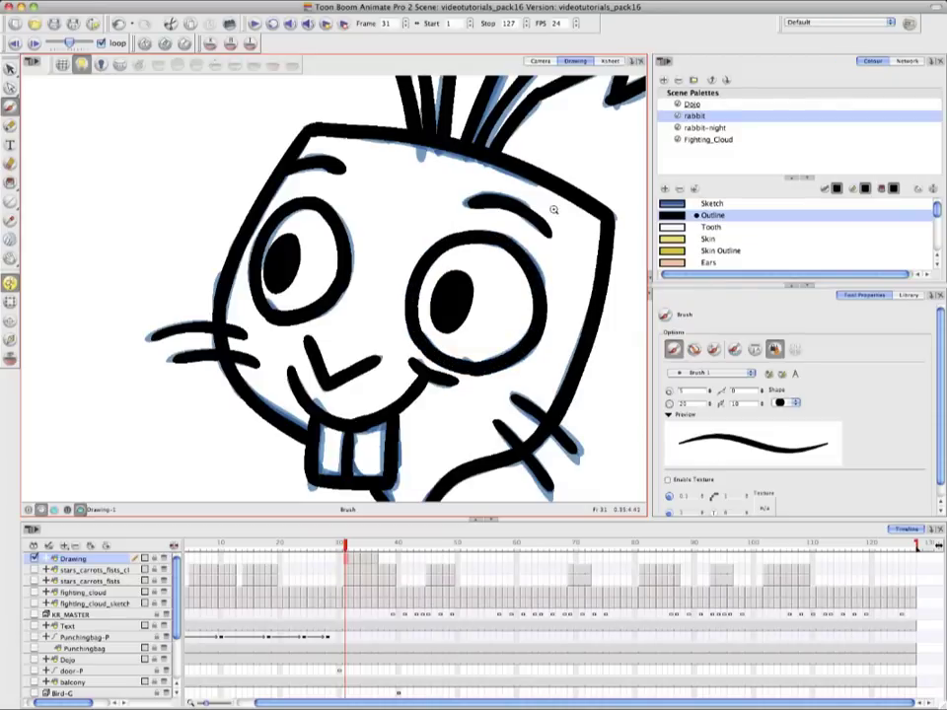
- Turn off the preview of the Underlay layer so only the inked line art of the whole rabbit is displayed
key(1)
key(1)
key(1)
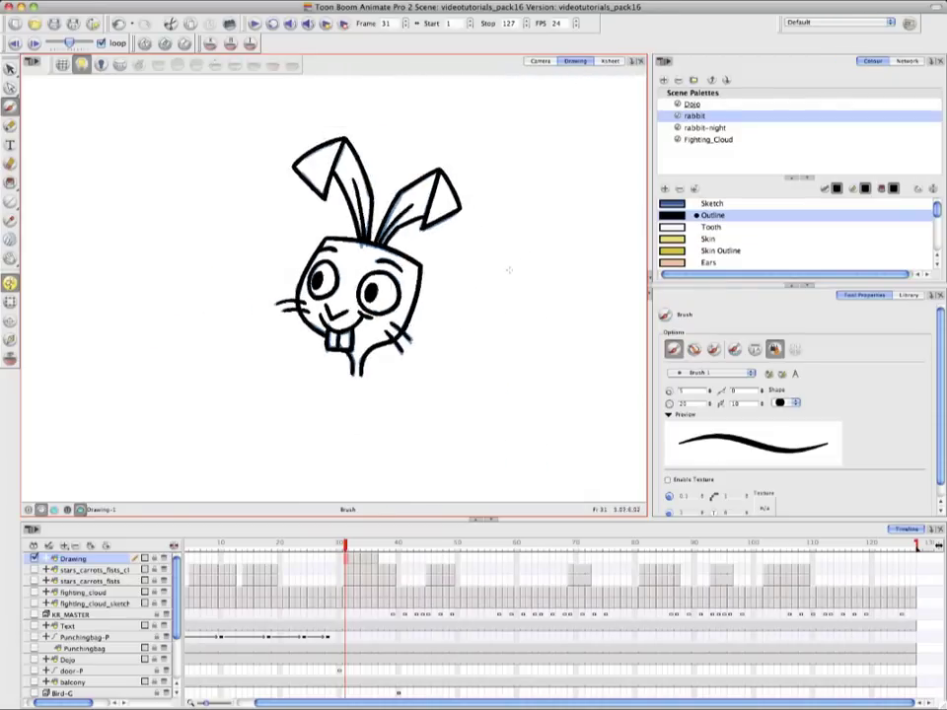
drag(490, 263, 452, 305)
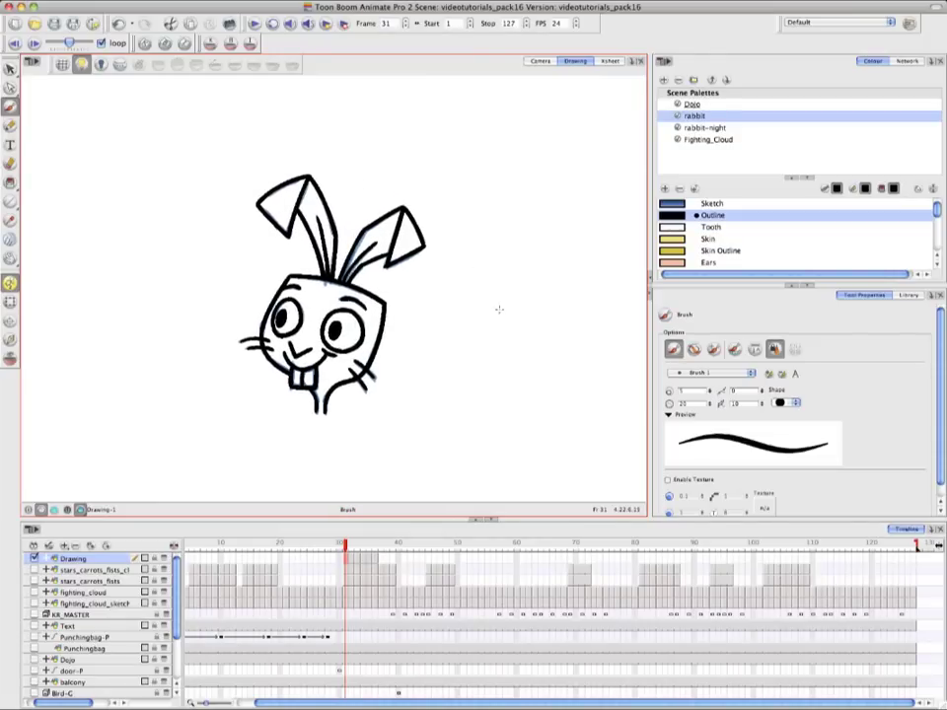
click(79, 510)
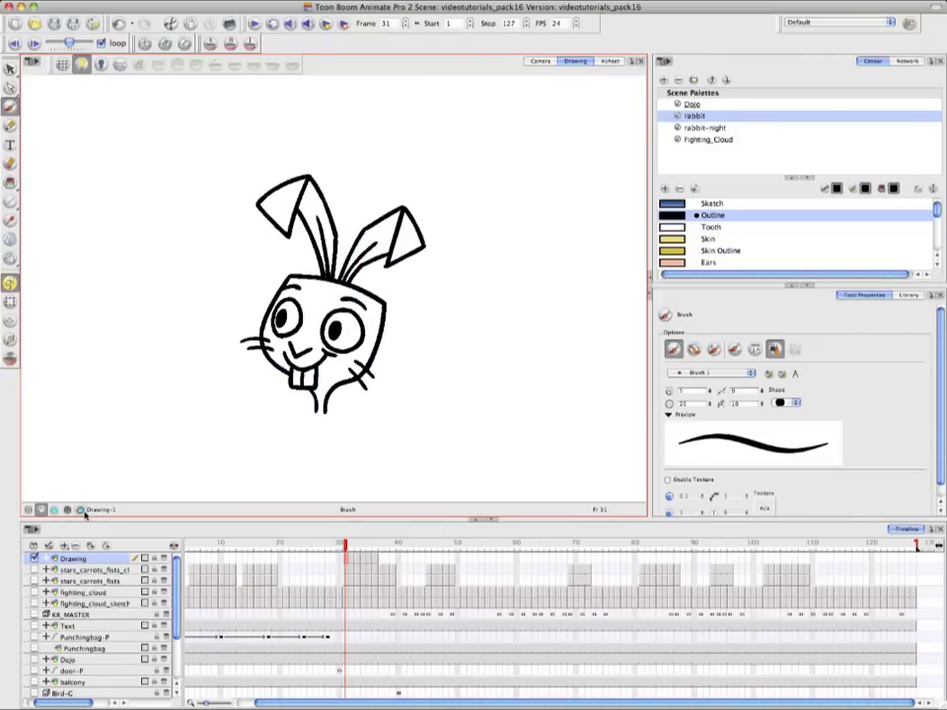
- View the Underlay Art, Line Art and Colour Art layers in turn, returning to Line Art
click(67, 510)
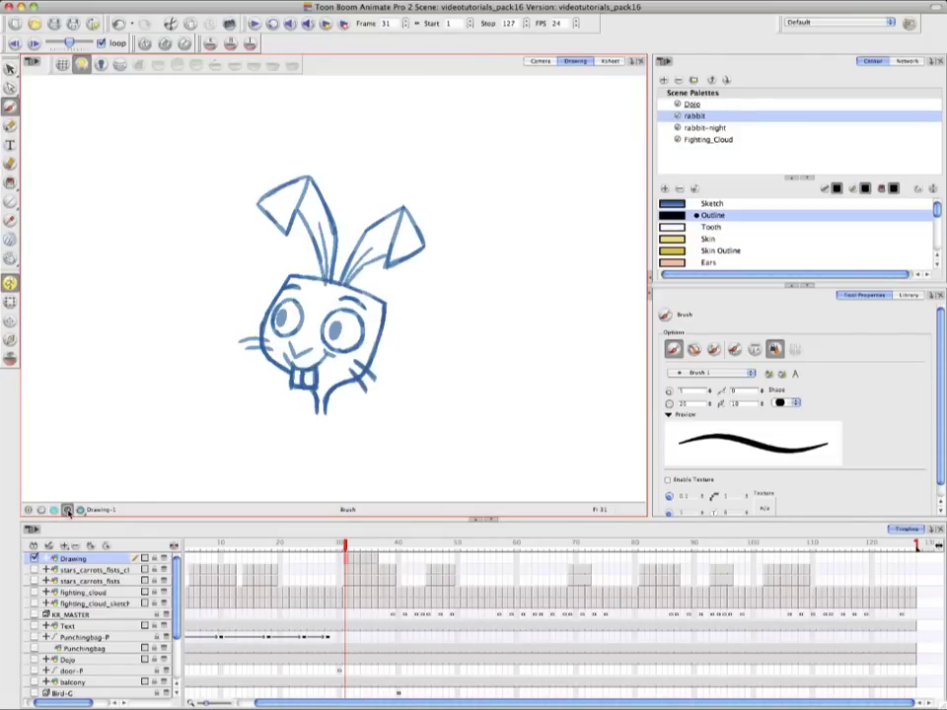
click(41, 511)
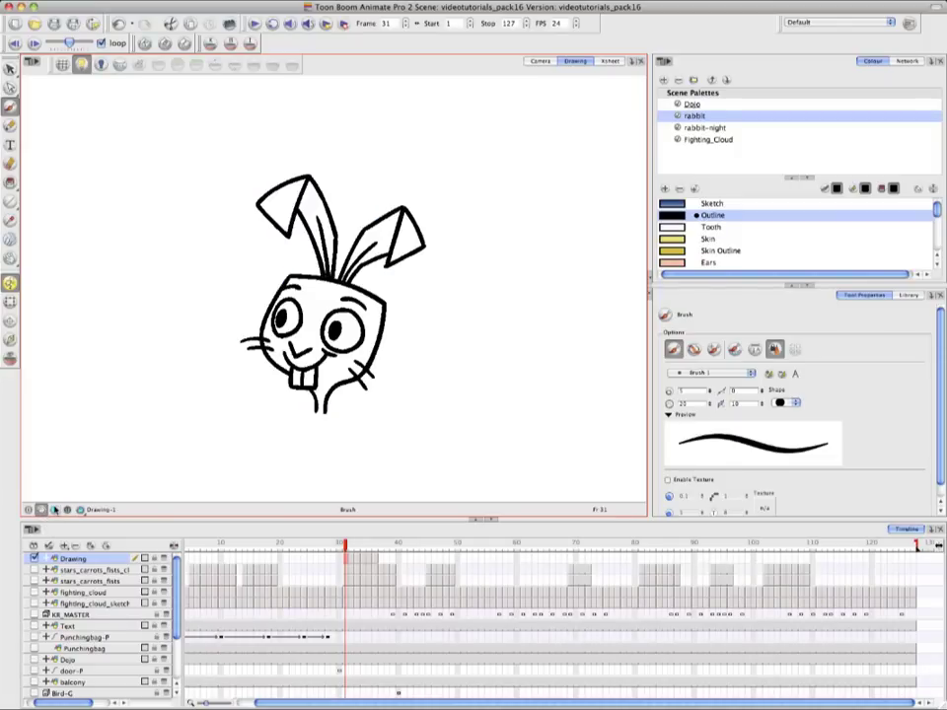
click(54, 512)
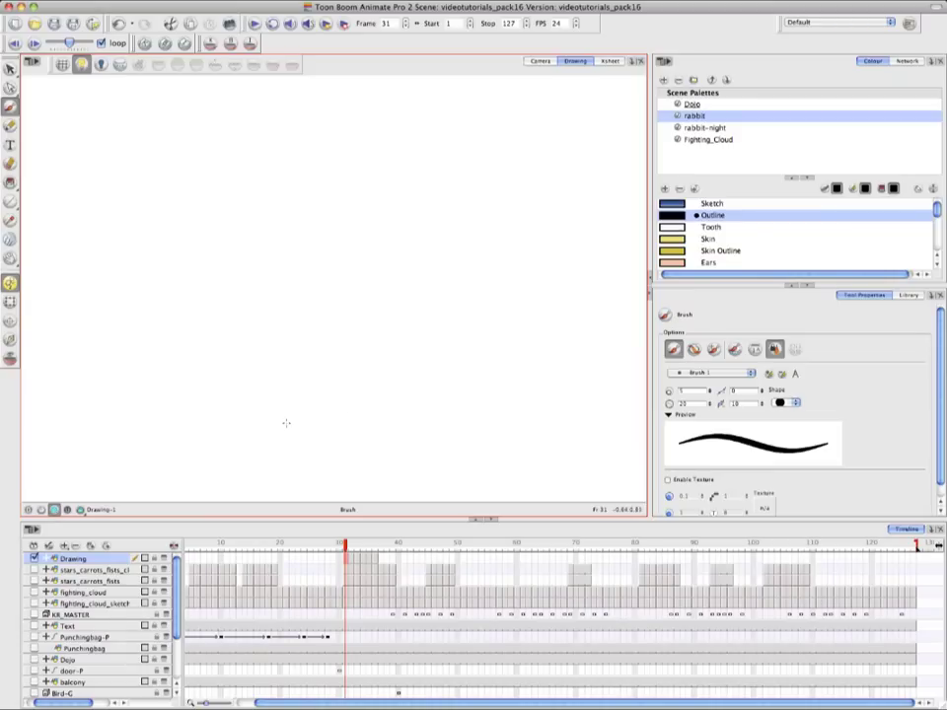
click(40, 510)
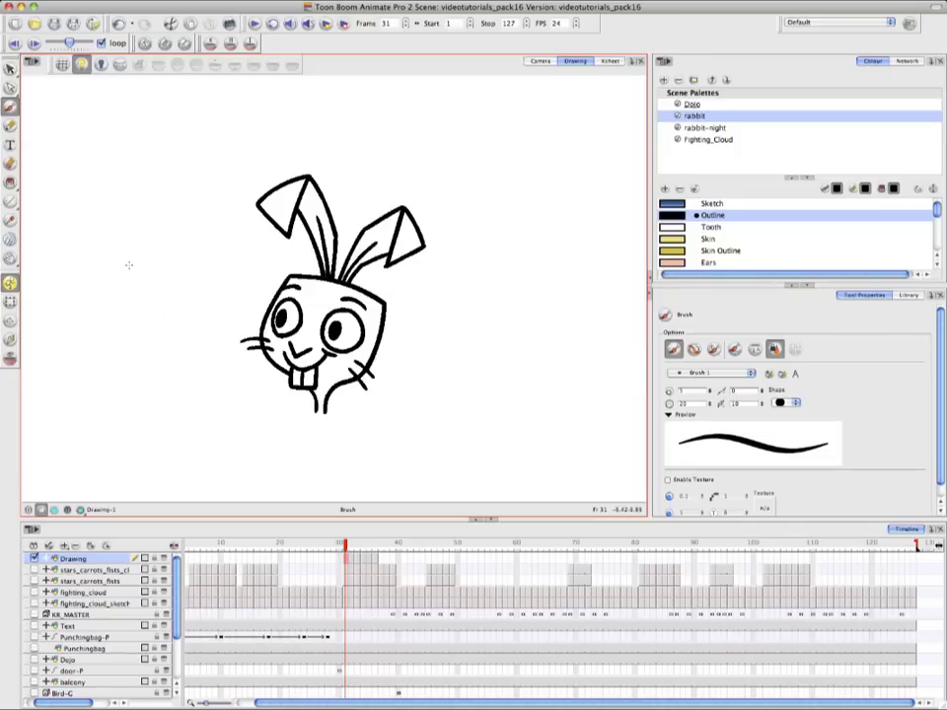
- Select the entire rabbit line art, create colour art from it, and switch to the Colour Art layer
drag(10, 69, 61, 72)
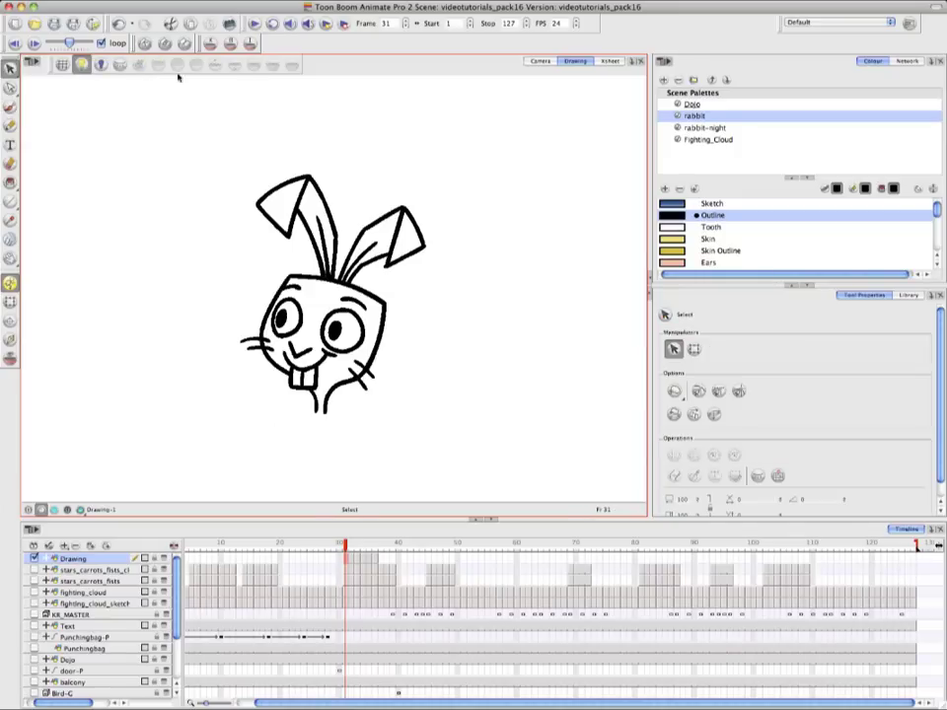
mouse_move(409, 161)
mouse_down()
mouse_move(274, 149)
mouse_move(203, 253)
mouse_move(245, 406)
mouse_move(380, 420)
mouse_move(488, 290)
mouse_move(474, 188)
mouse_move(412, 150)
mouse_up()
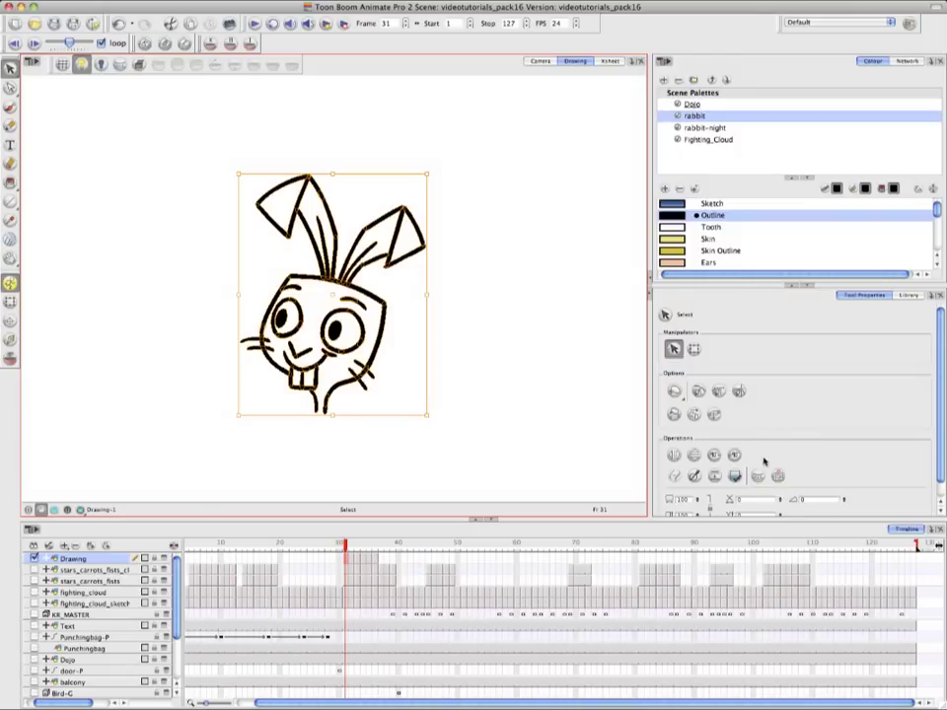
click(759, 476)
click(55, 509)
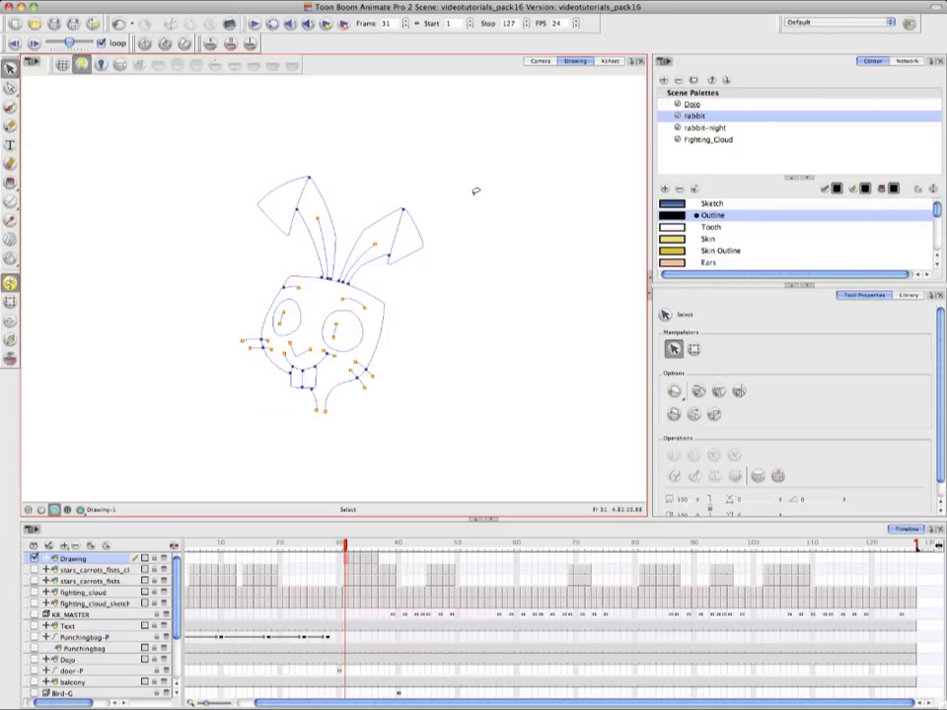
- Close the open base of the neck with a Stroke line and paint the rabbit's face with the Skin colour
click(10, 183)
click(50, 249)
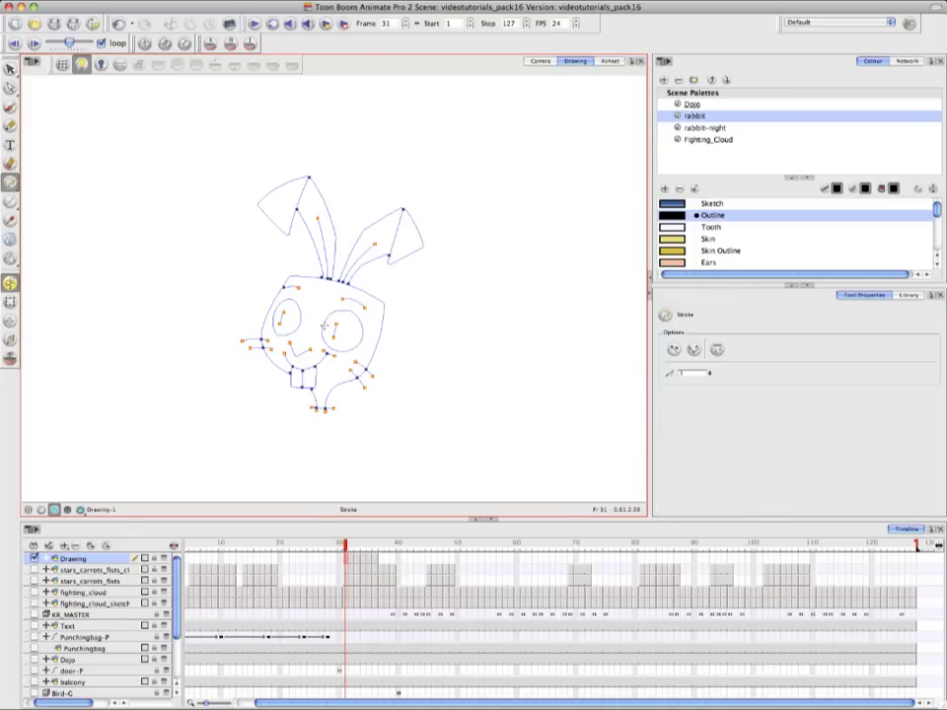
click(10, 183)
click(34, 183)
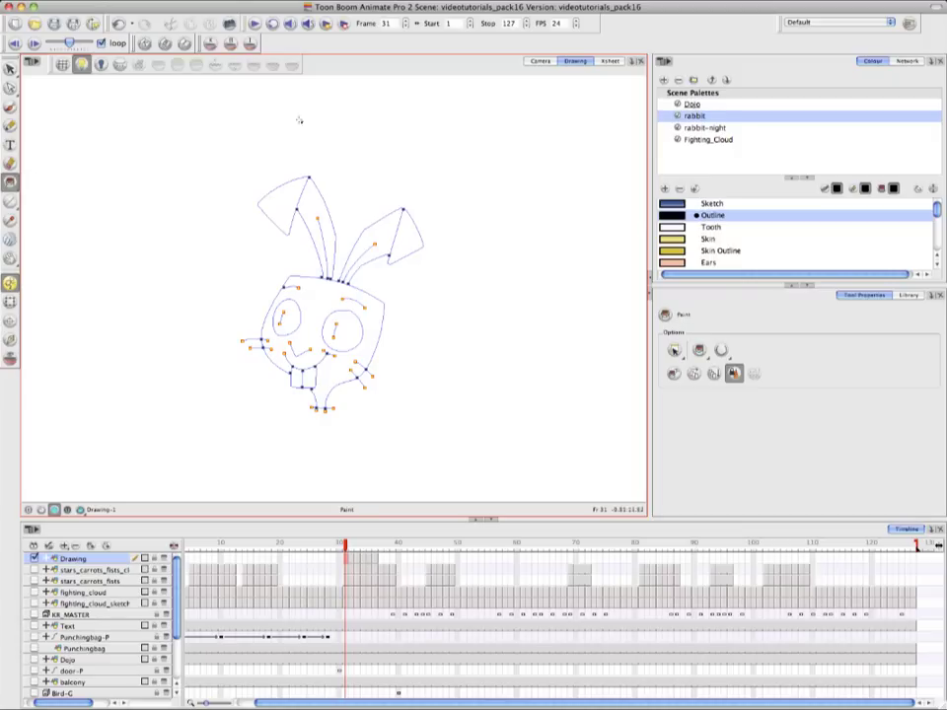
click(731, 239)
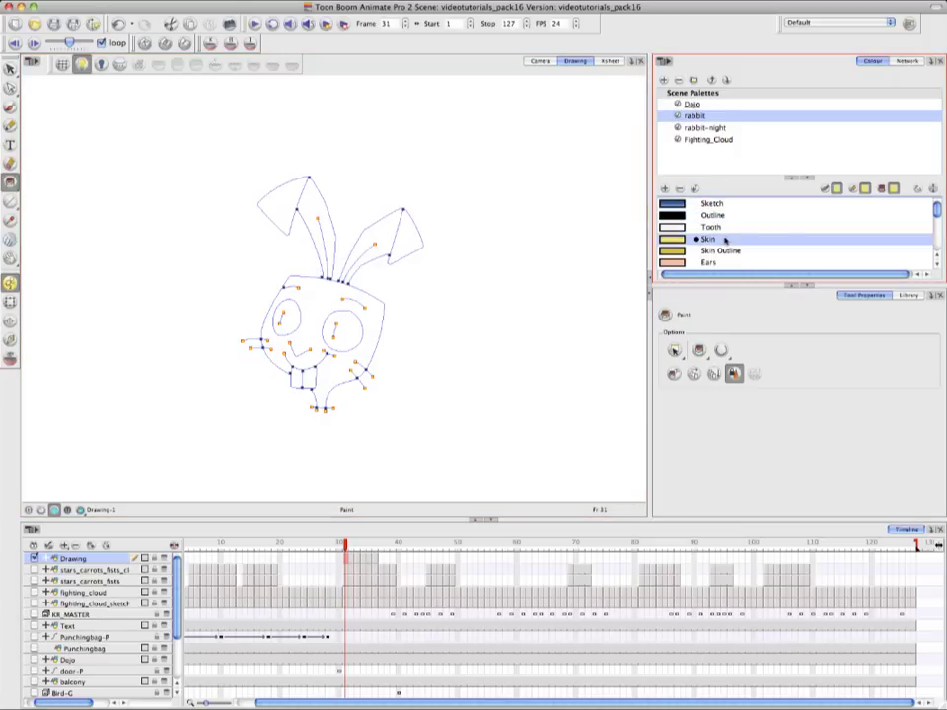
click(323, 306)
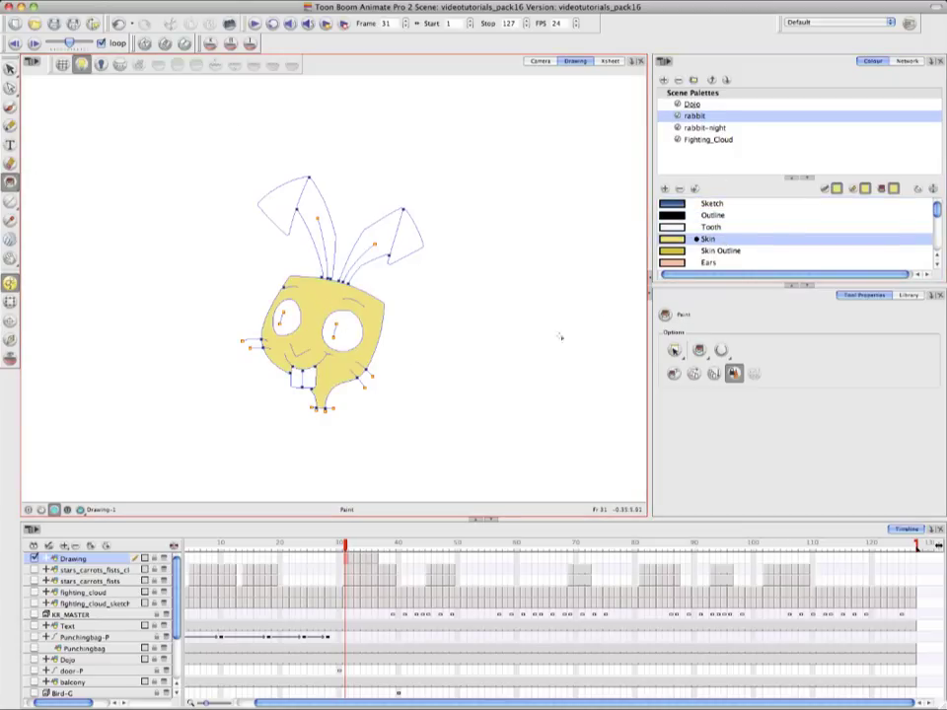
- Paint the teeth with the Tooth colour and the inner part of both ears with the Ears colour
click(710, 227)
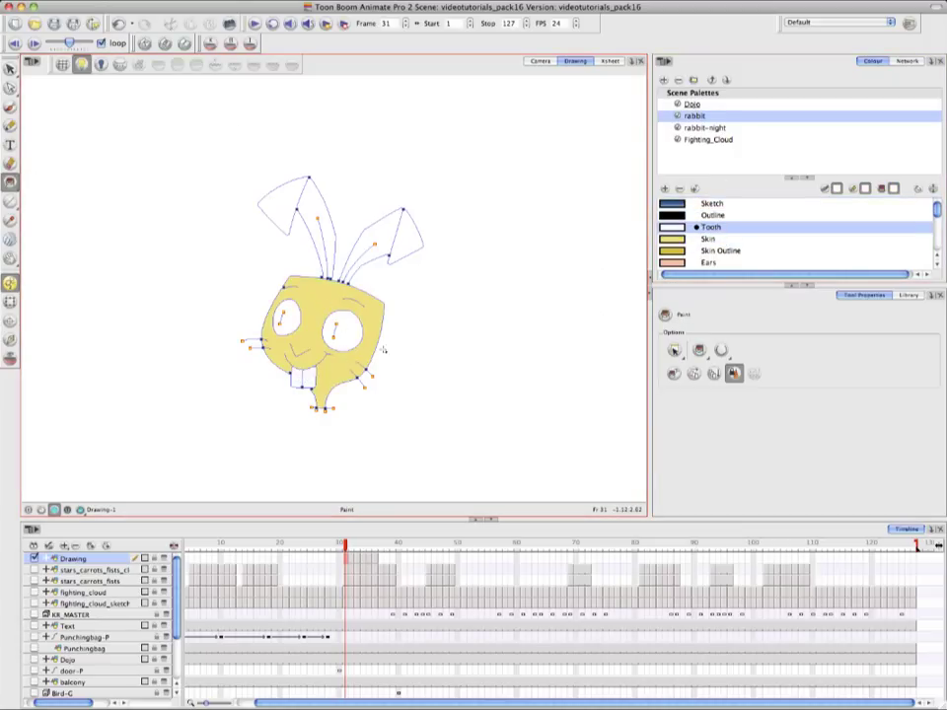
click(671, 263)
click(371, 226)
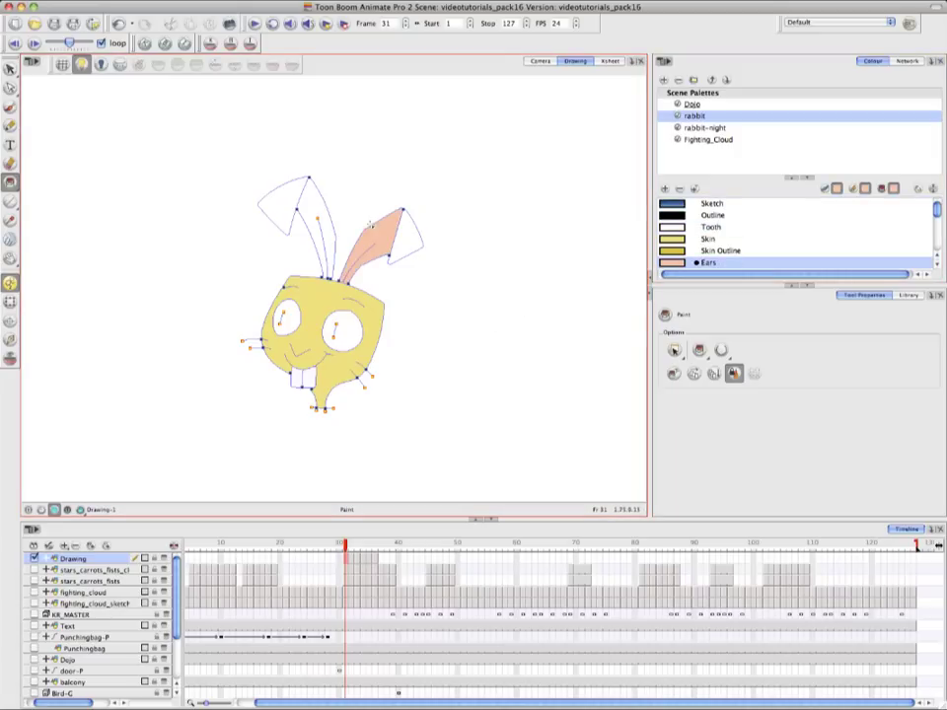
click(314, 231)
- Paint the folded tips of both ears with the Skin colour and the whites of both eyes with the Tooth colour
click(730, 239)
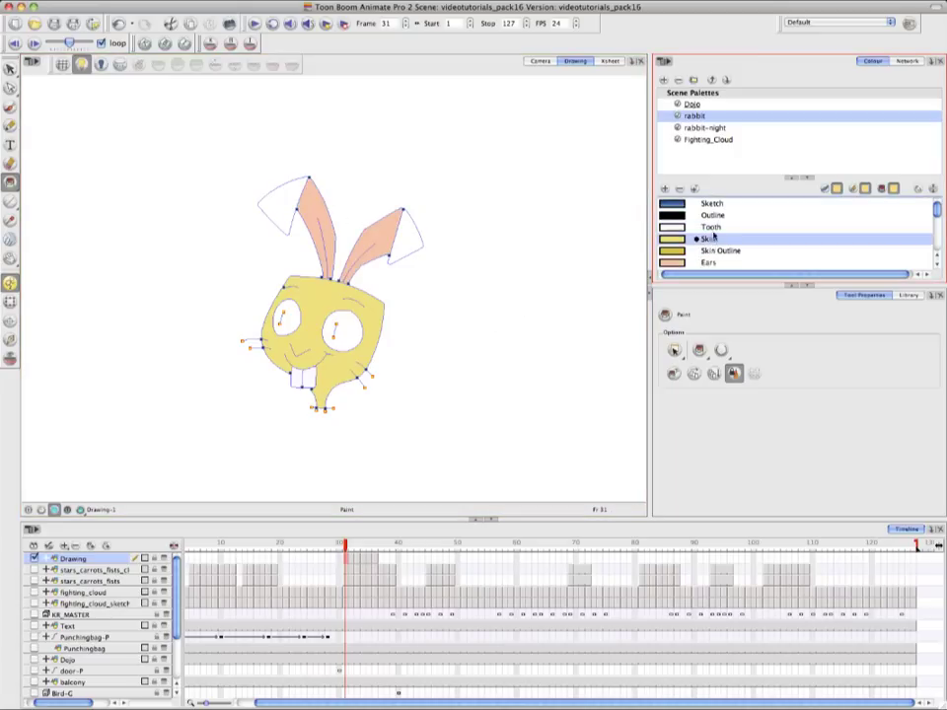
click(405, 235)
click(276, 204)
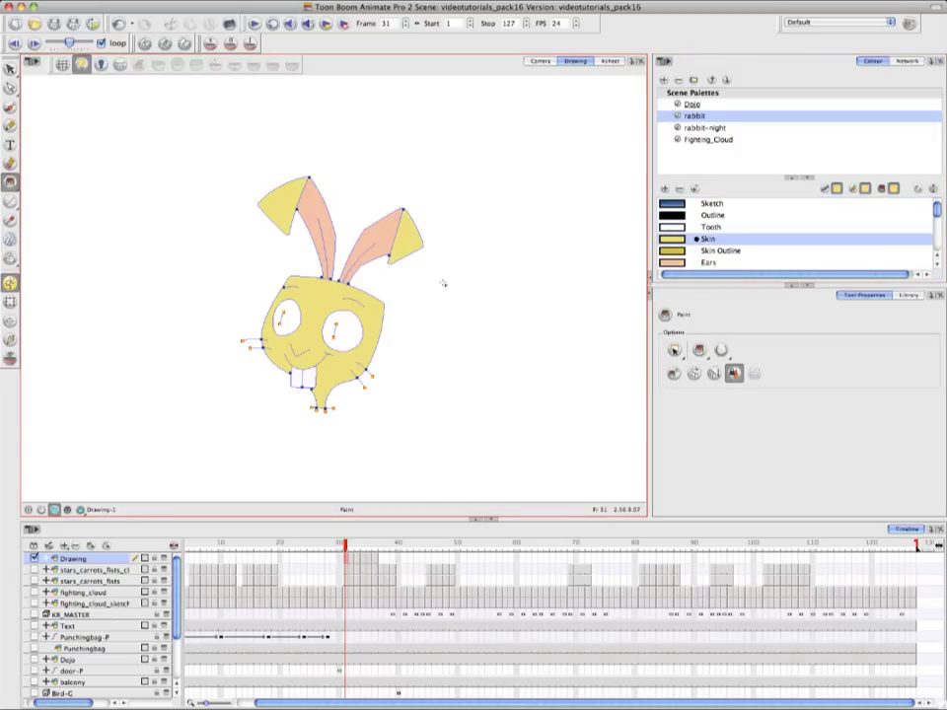
mouse_move(938, 209)
mouse_down()
mouse_move(937, 247)
mouse_move(938, 209)
mouse_move(938, 226)
mouse_up()
scroll(727, 212, up, 5)
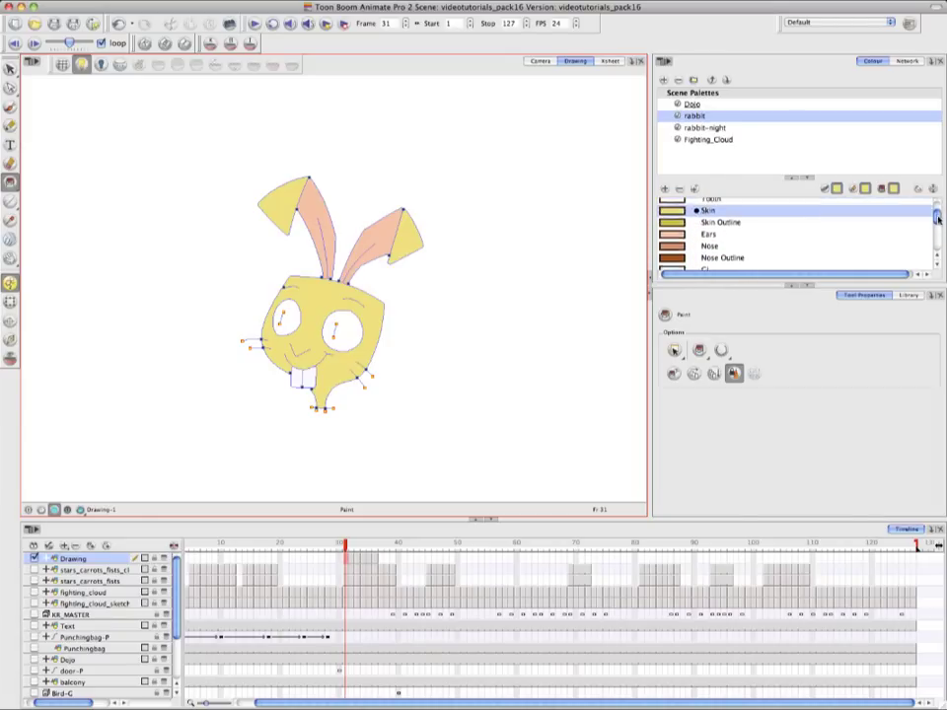
click(711, 227)
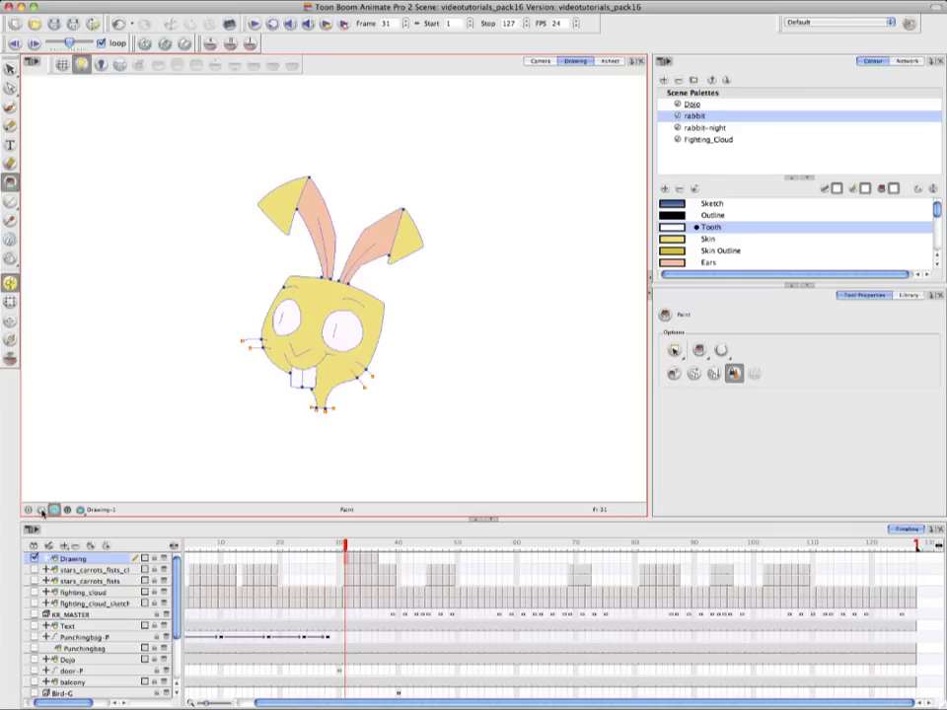
- Review the composited artwork and the individual Line Art, Colour Art and Underlay Art layers, returning to Line Art
click(81, 510)
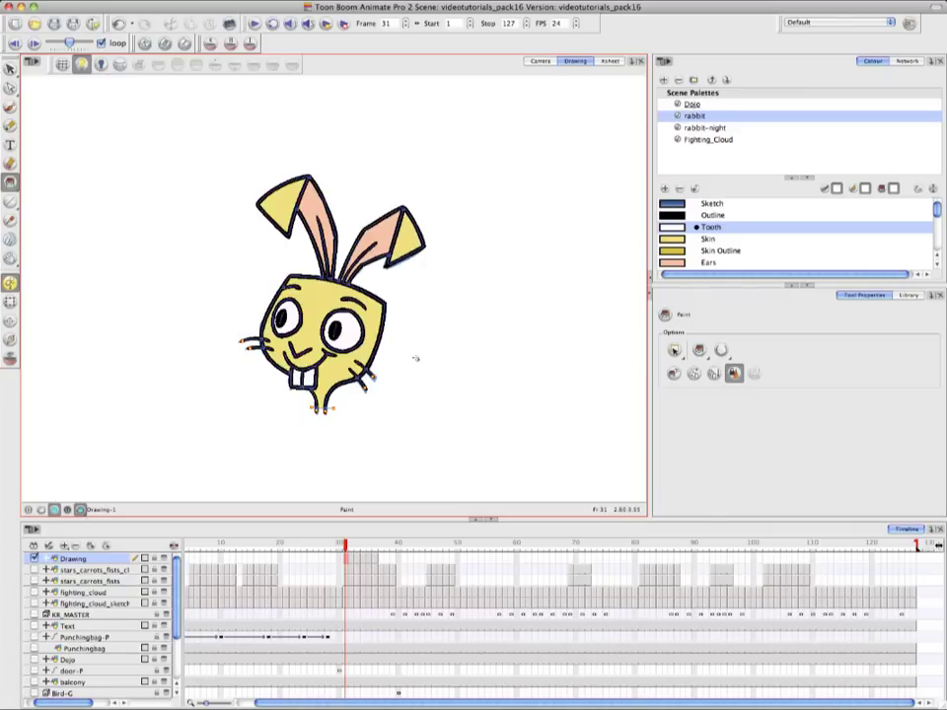
click(42, 510)
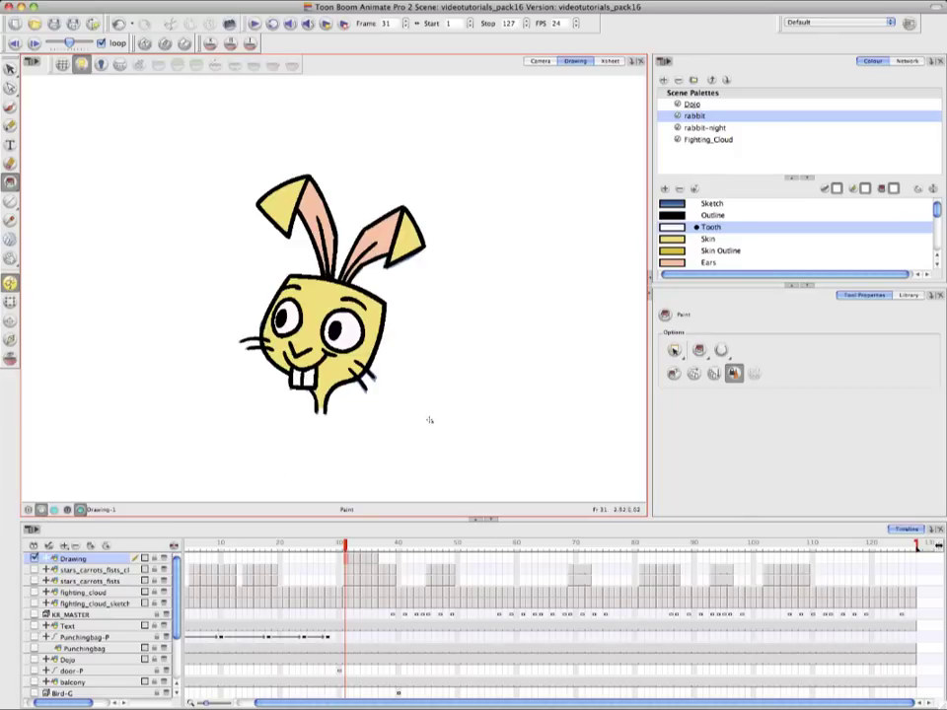
click(80, 510)
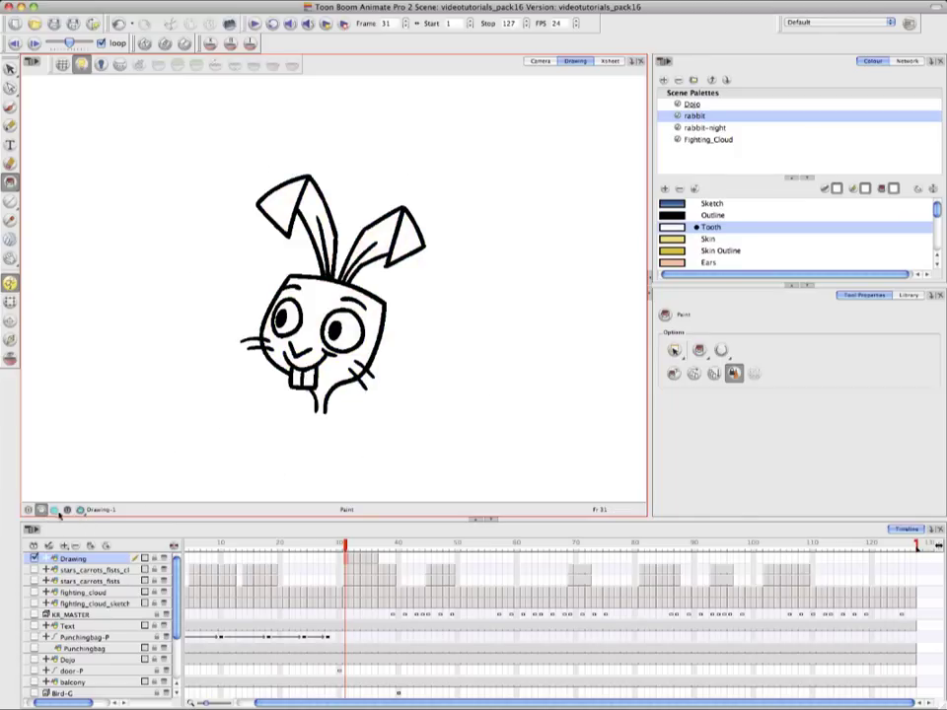
click(55, 510)
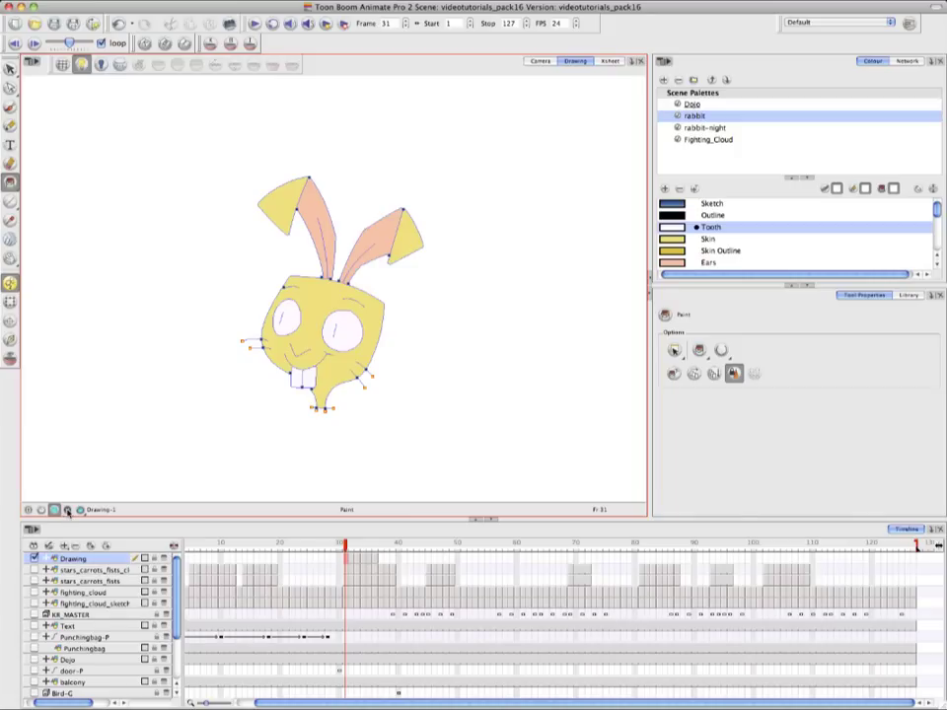
click(67, 511)
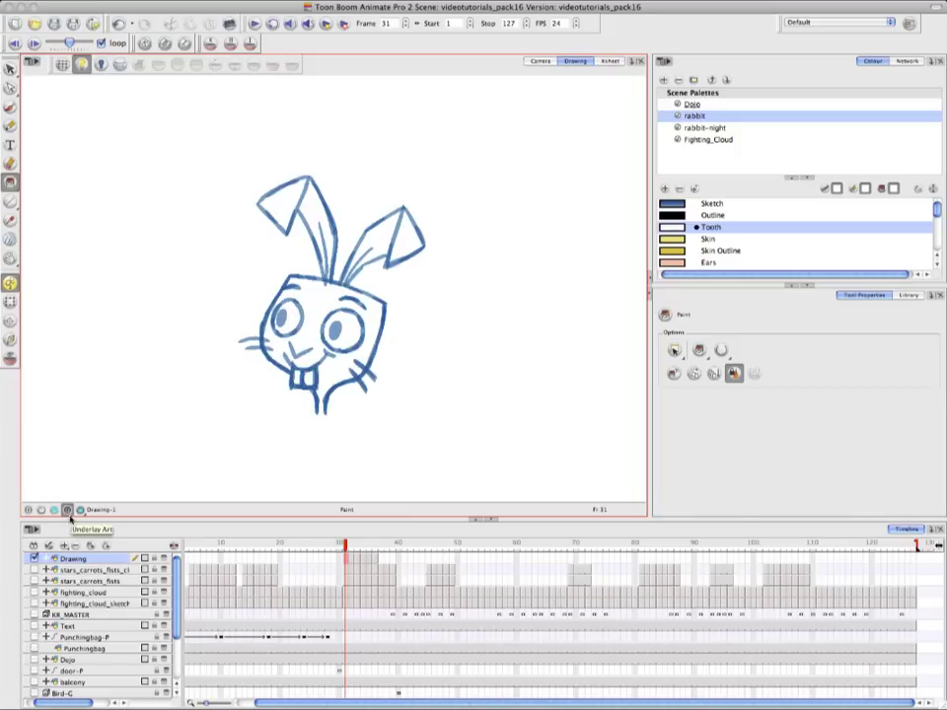
click(41, 510)
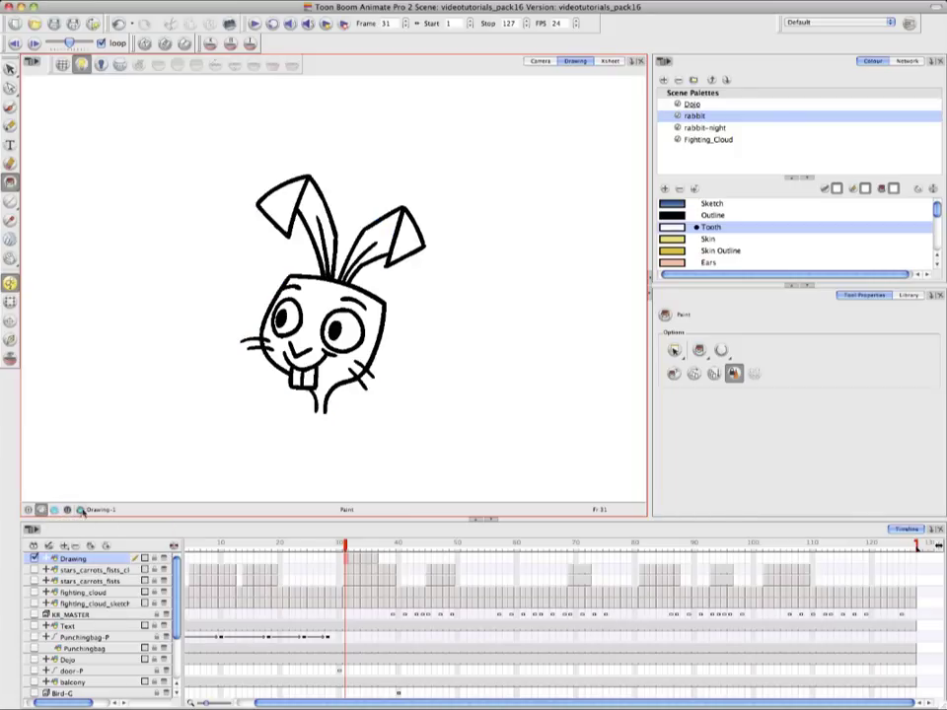
- With all layers shown, brush a curved timing chart with tick marks beside the right-hand ear on Overlay Art, using the Dojo palette's notes colour
click(80, 510)
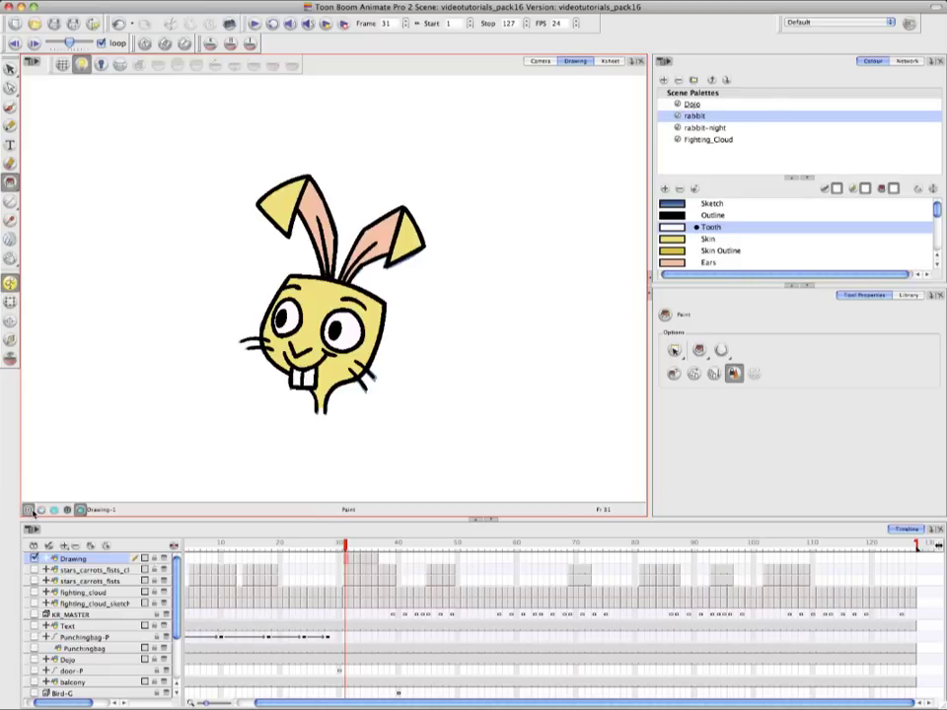
click(712, 107)
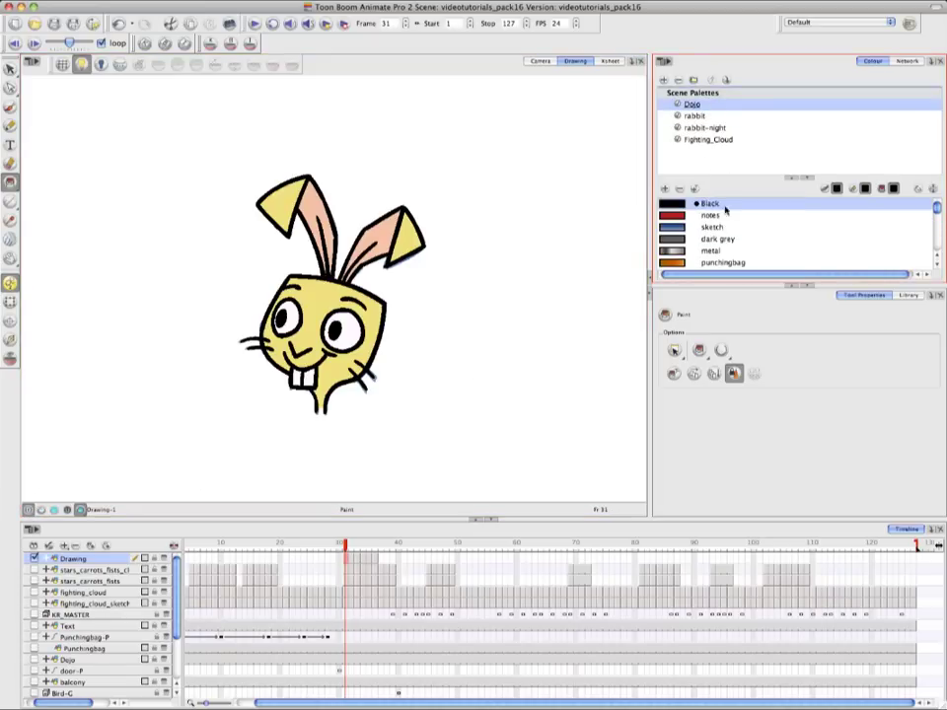
click(710, 215)
click(11, 108)
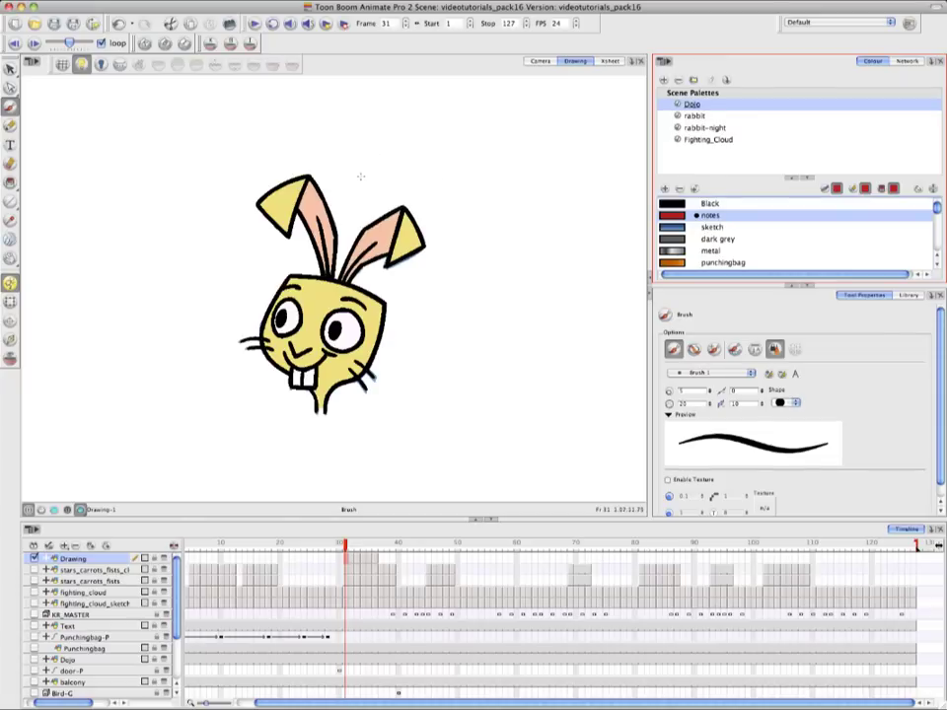
mouse_move(353, 175)
mouse_down()
mouse_move(414, 203)
mouse_move(440, 269)
mouse_up()
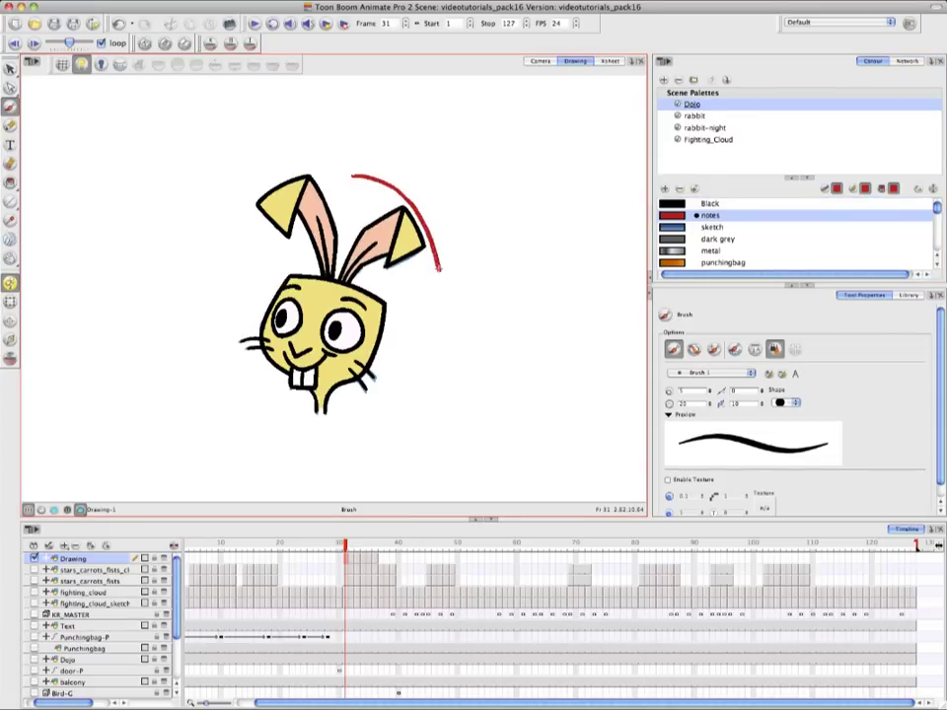
mouse_move(367, 191)
mouse_down()
mouse_move(378, 175)
mouse_move(423, 199)
mouse_move(453, 257)
mouse_up()
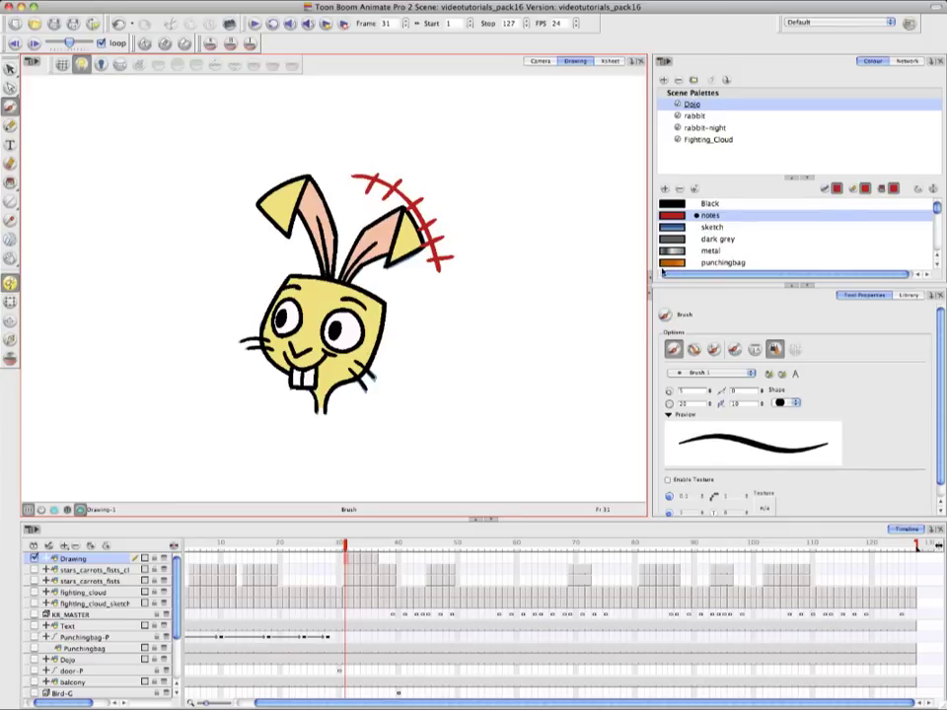
- Annotate the face with a leader line and the handwritten word "yellow", and outline a shadow area over the face's left side
mouse_move(375, 319)
mouse_down()
mouse_move(463, 317)
mouse_move(476, 331)
mouse_move(518, 313)
mouse_up()
drag(523, 300, 543, 298)
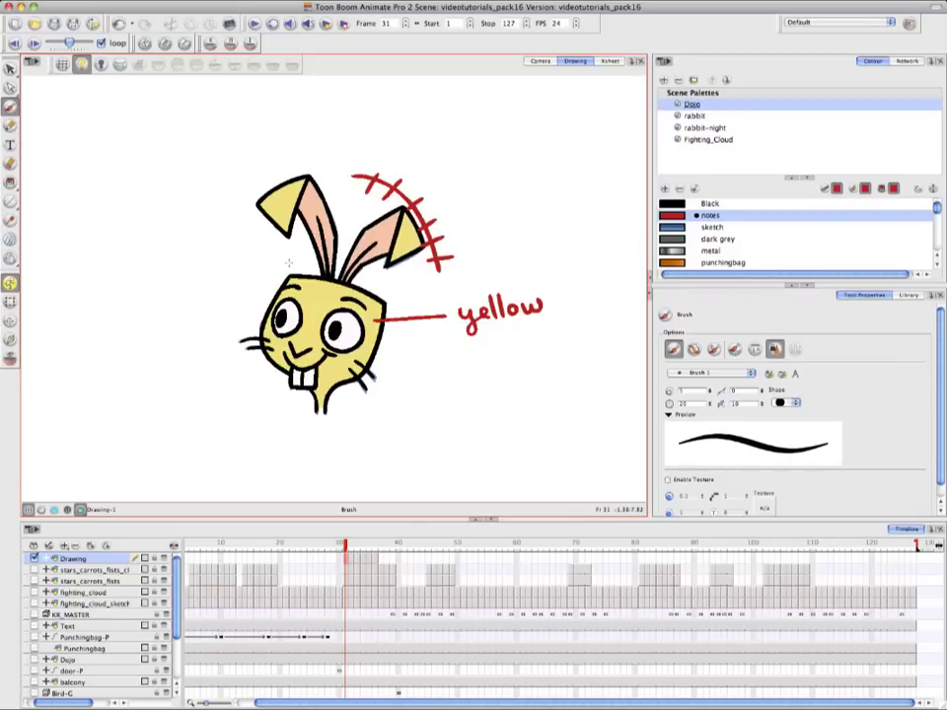
mouse_move(280, 264)
mouse_down()
mouse_move(294, 274)
mouse_move(272, 316)
mouse_move(291, 366)
mouse_move(314, 378)
mouse_move(322, 428)
mouse_move(234, 344)
mouse_move(241, 296)
mouse_move(279, 259)
mouse_up()
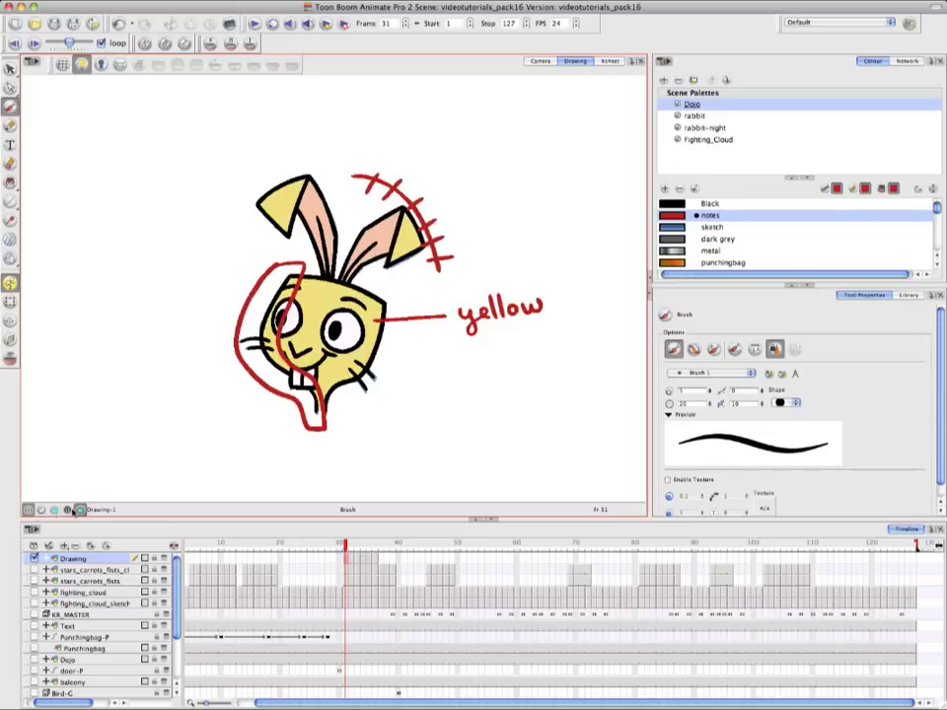
click(82, 511)
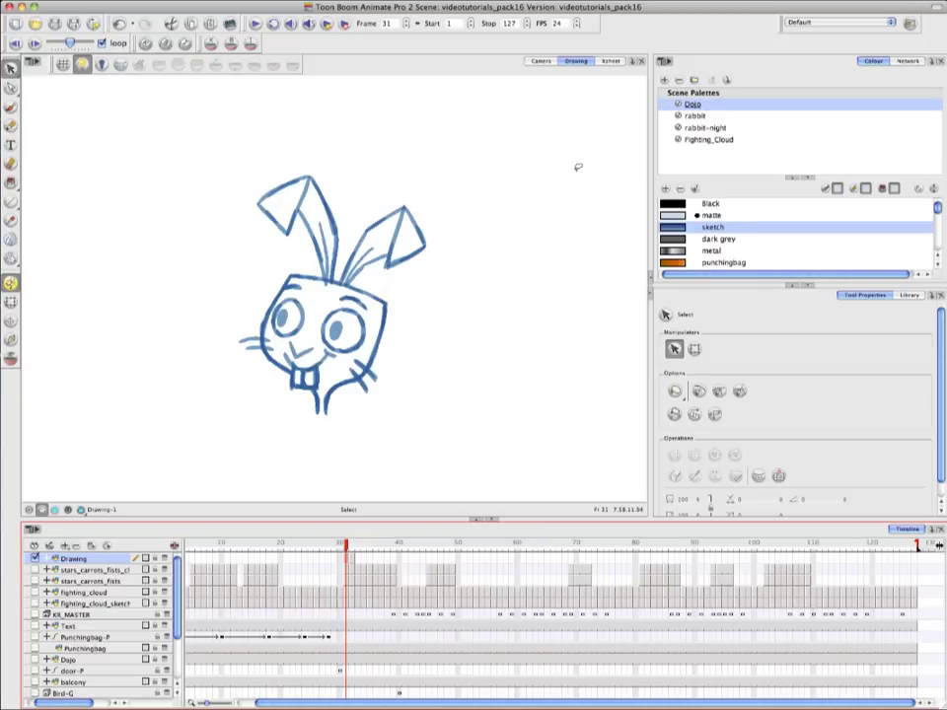
- Select the entire rabbit sketch and generate an Auto-Matte with radius 50 from Line to Underlay art, applied to all drawings
drag(10, 67, 44, 70)
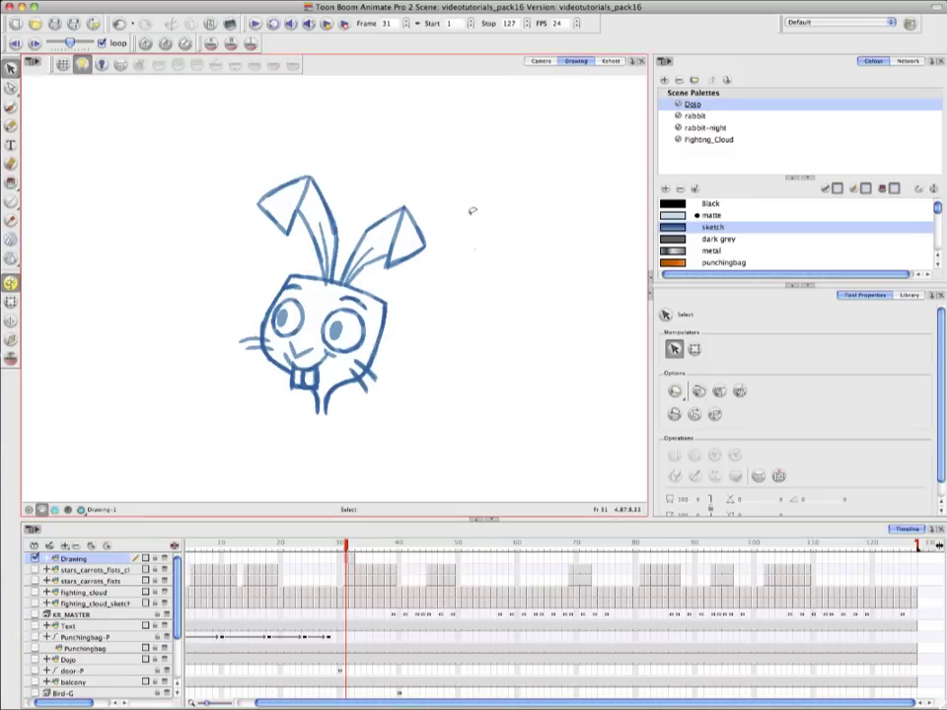
mouse_move(475, 248)
mouse_down()
mouse_move(184, 302)
mouse_move(513, 404)
mouse_move(433, 148)
mouse_move(424, 150)
mouse_up()
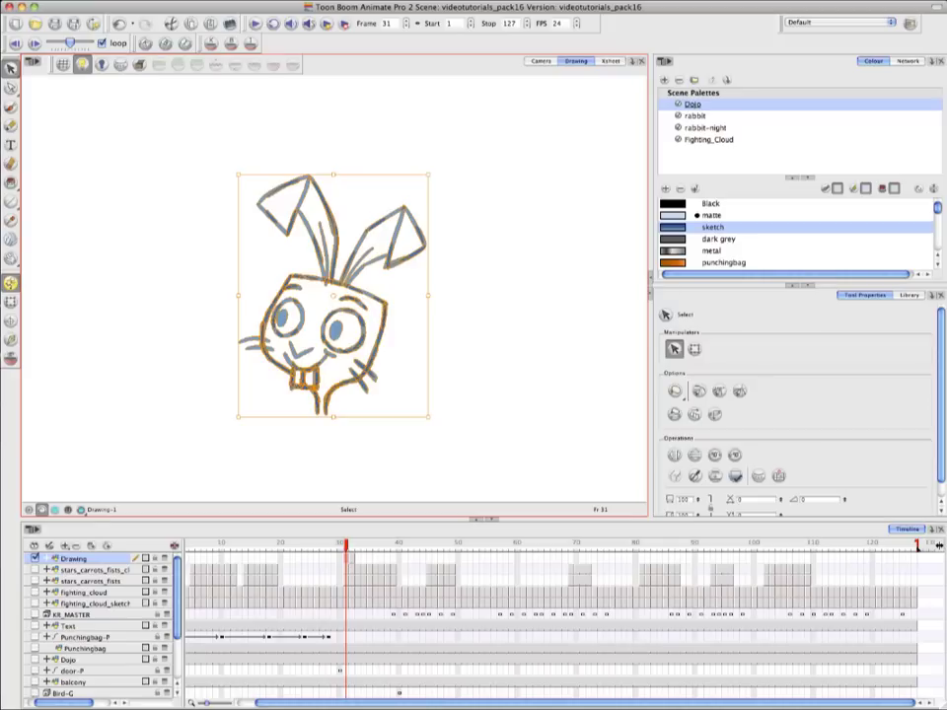
key(shift+a)
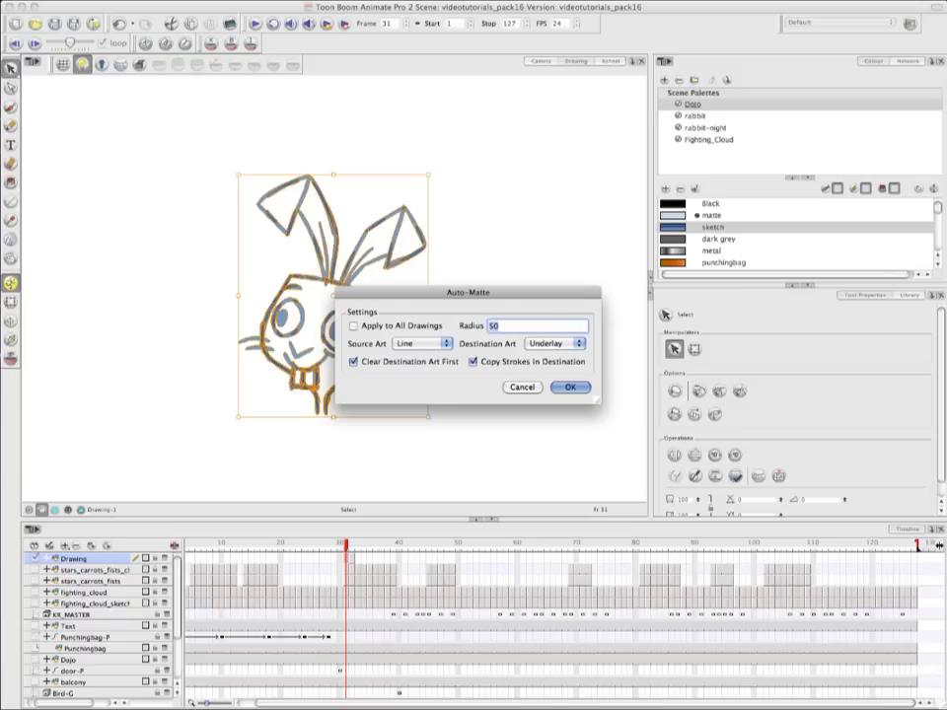
drag(561, 296, 666, 291)
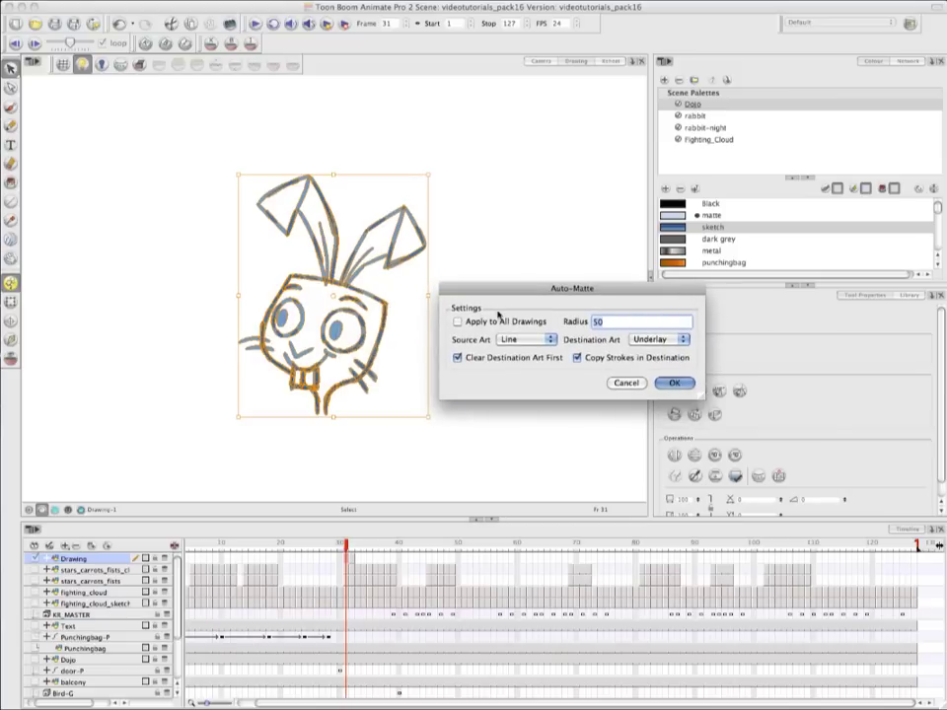
click(458, 321)
click(675, 383)
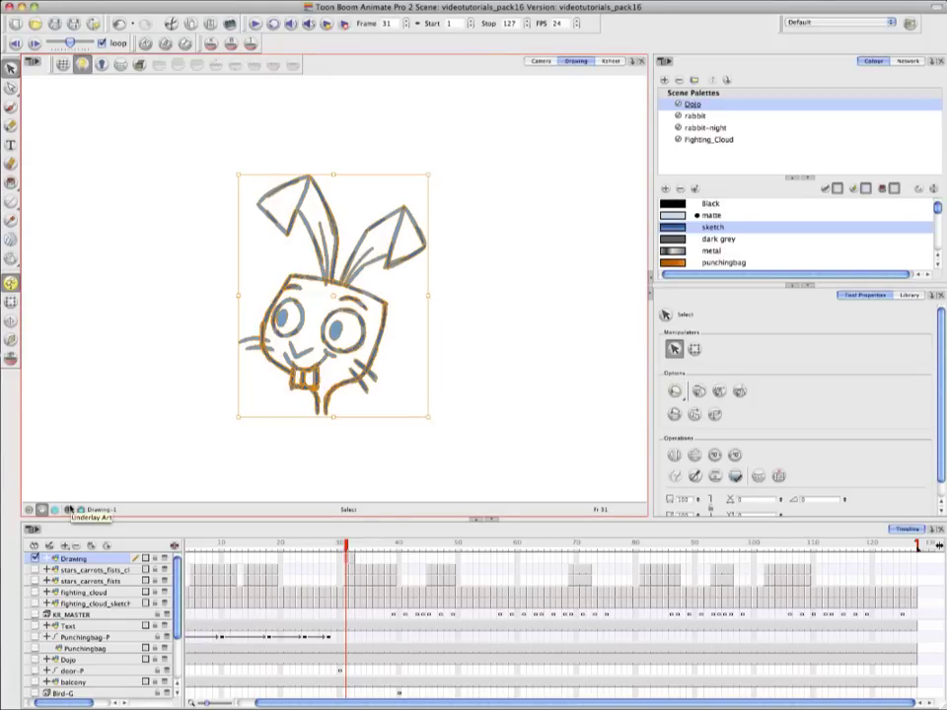
- Inspect the matte on Underlay Art, and return to Line Art with all the art layers shown together
click(68, 510)
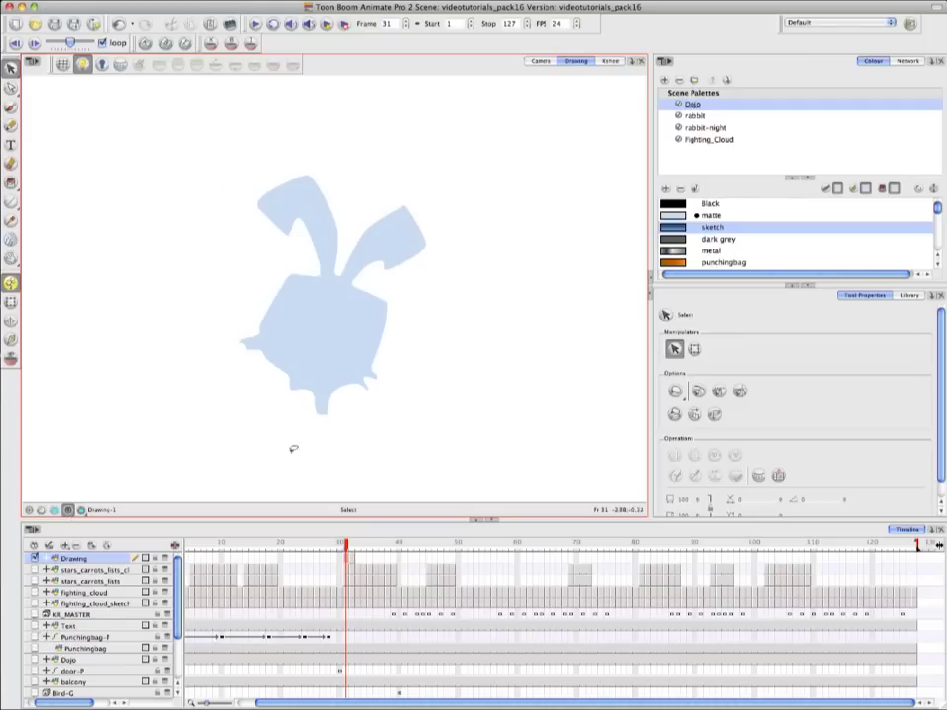
click(42, 510)
click(81, 510)
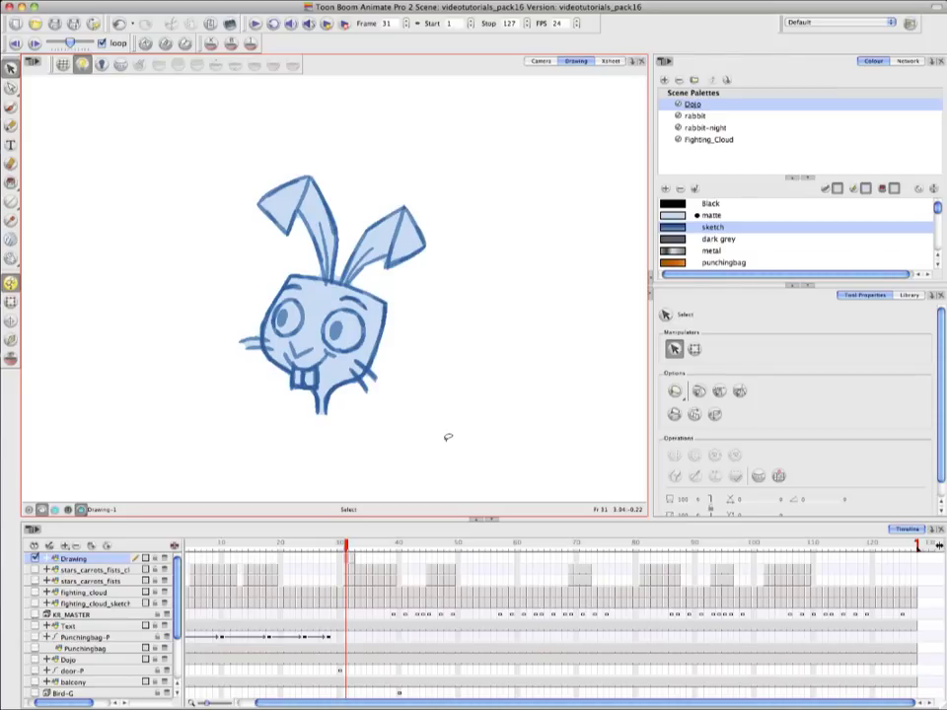
- Check the matte on the next frame's drawing and return to frame 31
click(350, 545)
drag(352, 549, 352, 548)
key(comma)
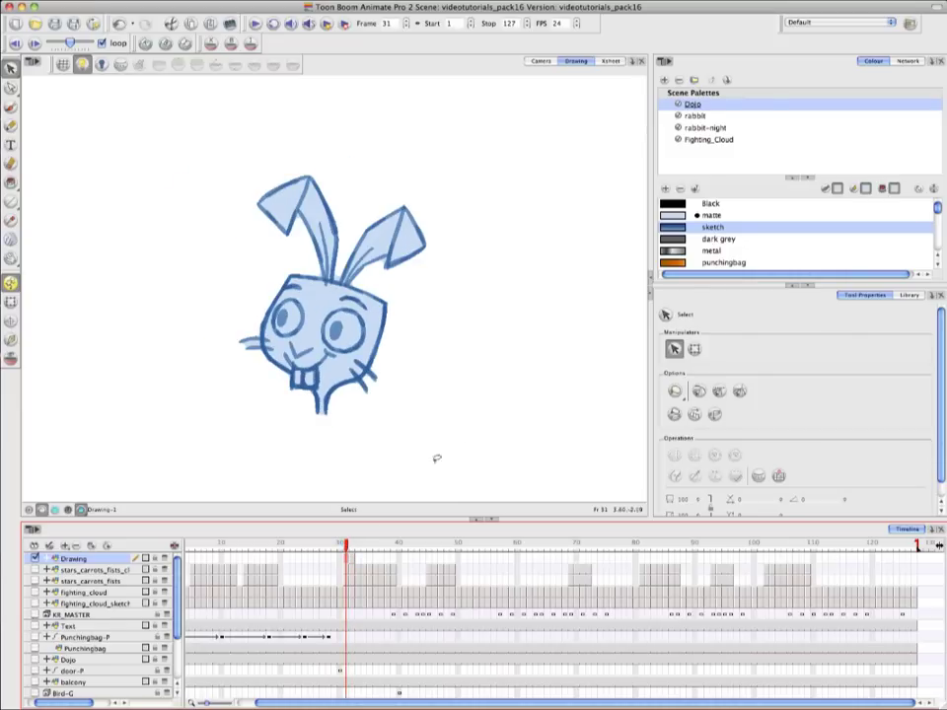